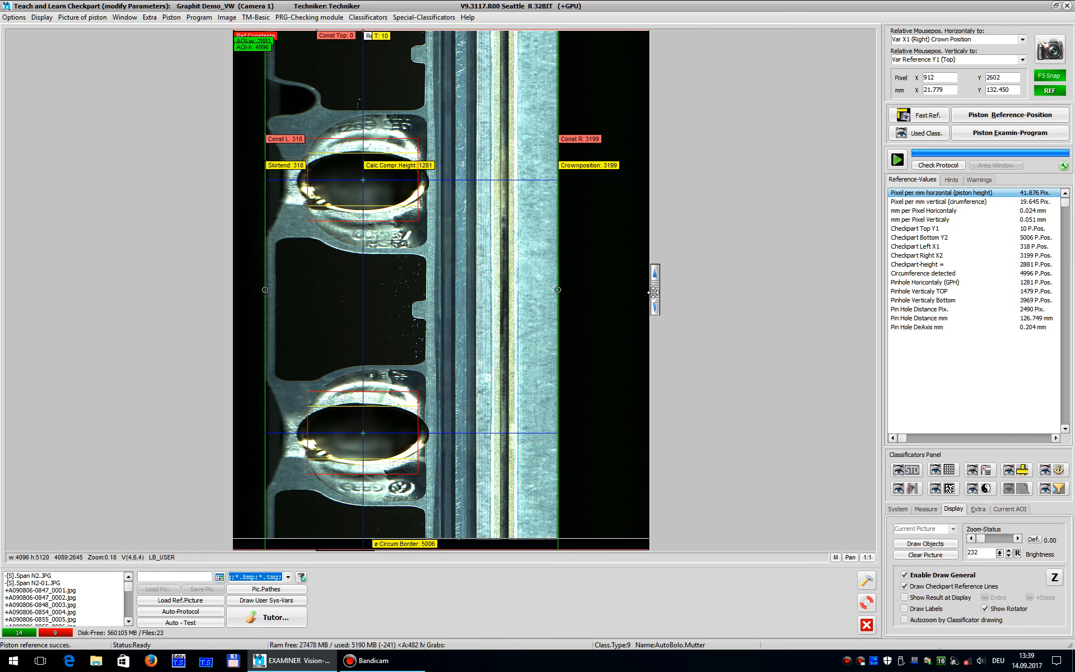
Rotate the piston image until both graphite areas are completely in view, and open the Piston Graphit Classificator
drag(655, 288, 658, 376)
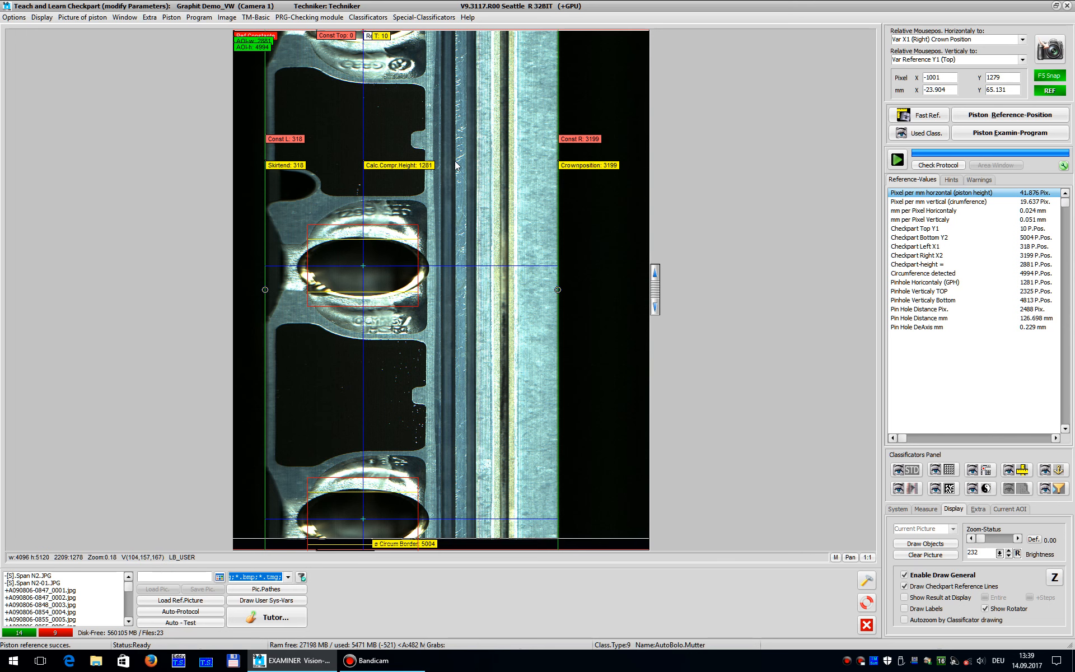
click(380, 19)
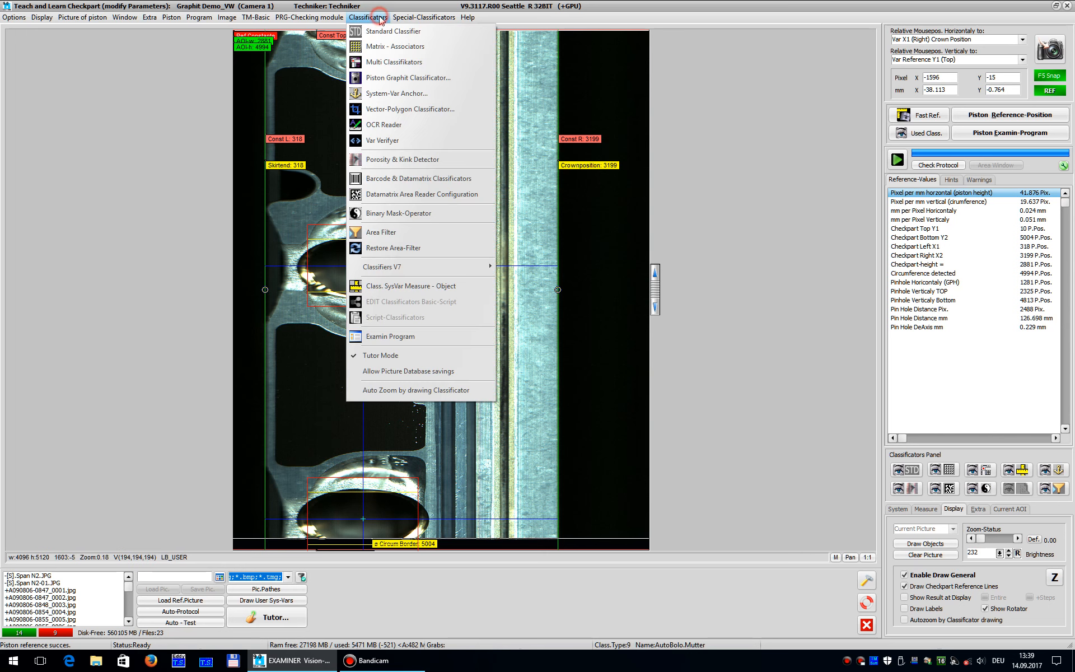
click(411, 77)
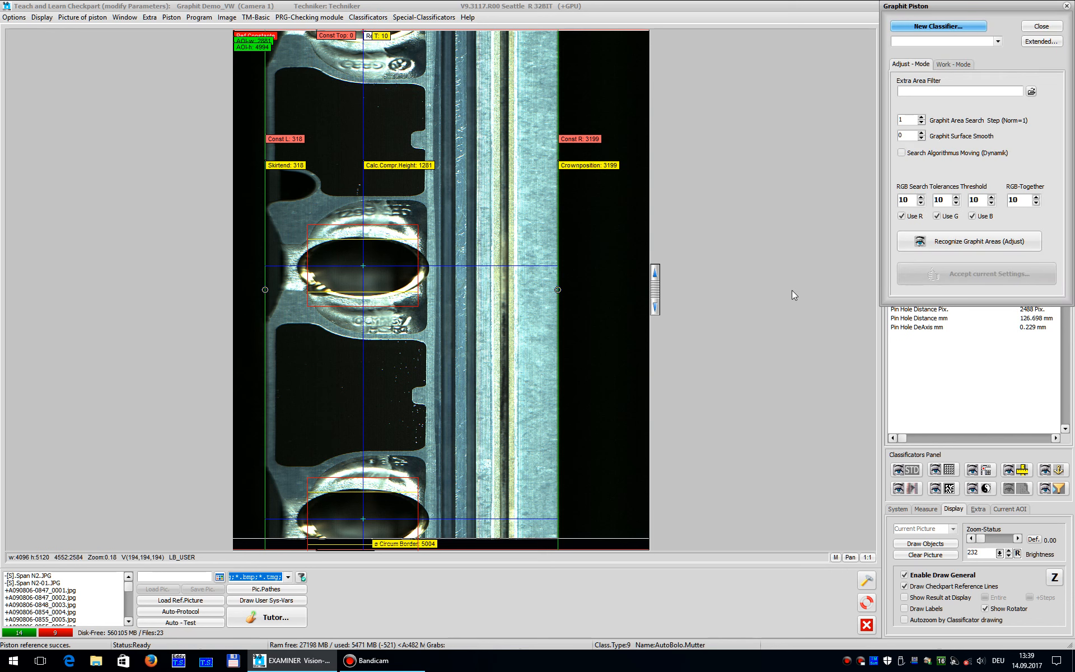
Start a new graphite classifier with the standard Pin Hole Reference and Two Graphit Areas (Piston Norm)
click(926, 28)
drag(532, 269, 576, 346)
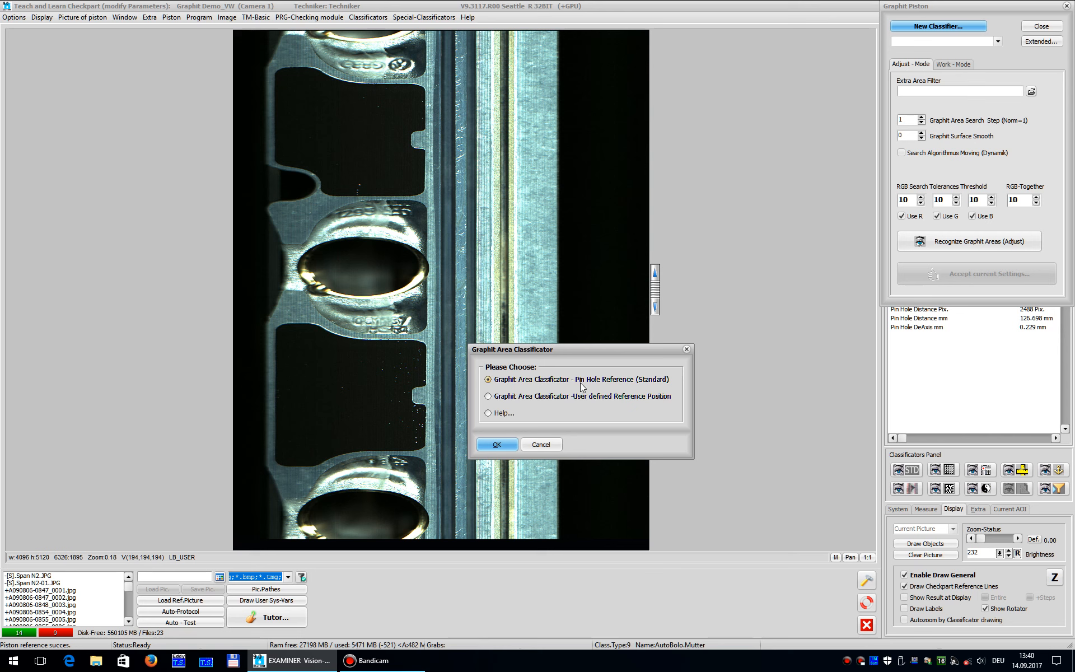
click(503, 445)
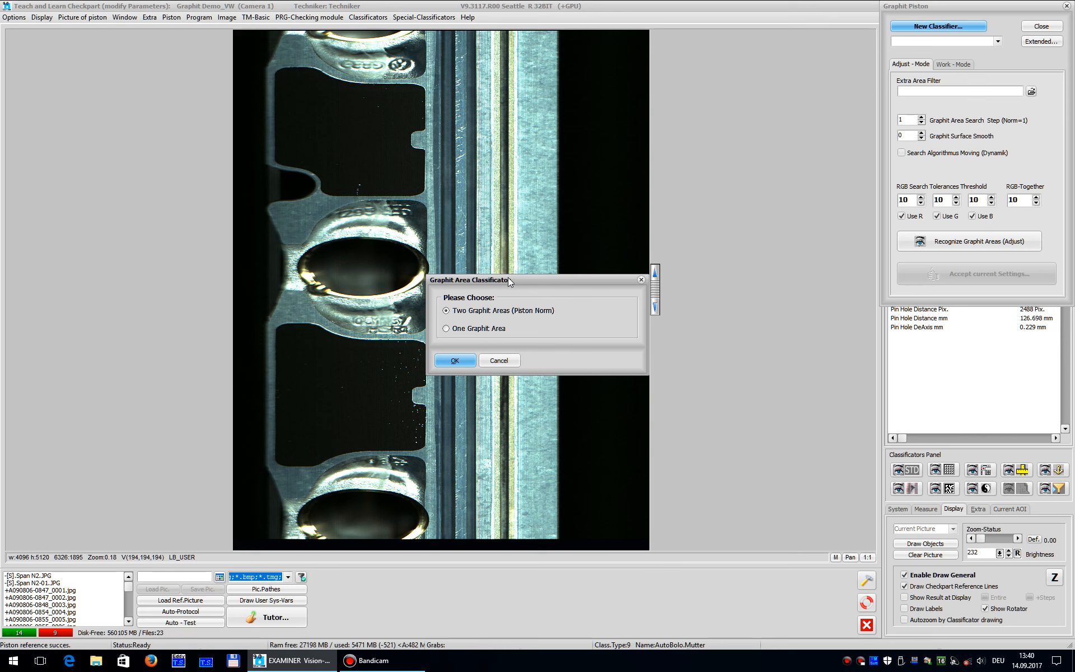
drag(509, 278, 520, 313)
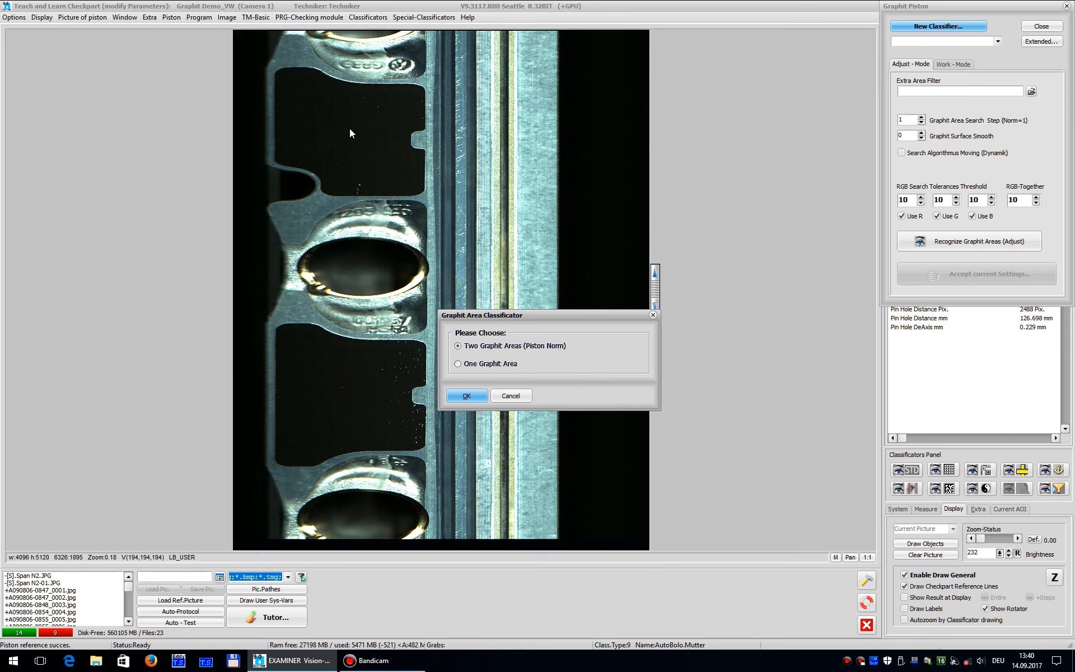
click(475, 392)
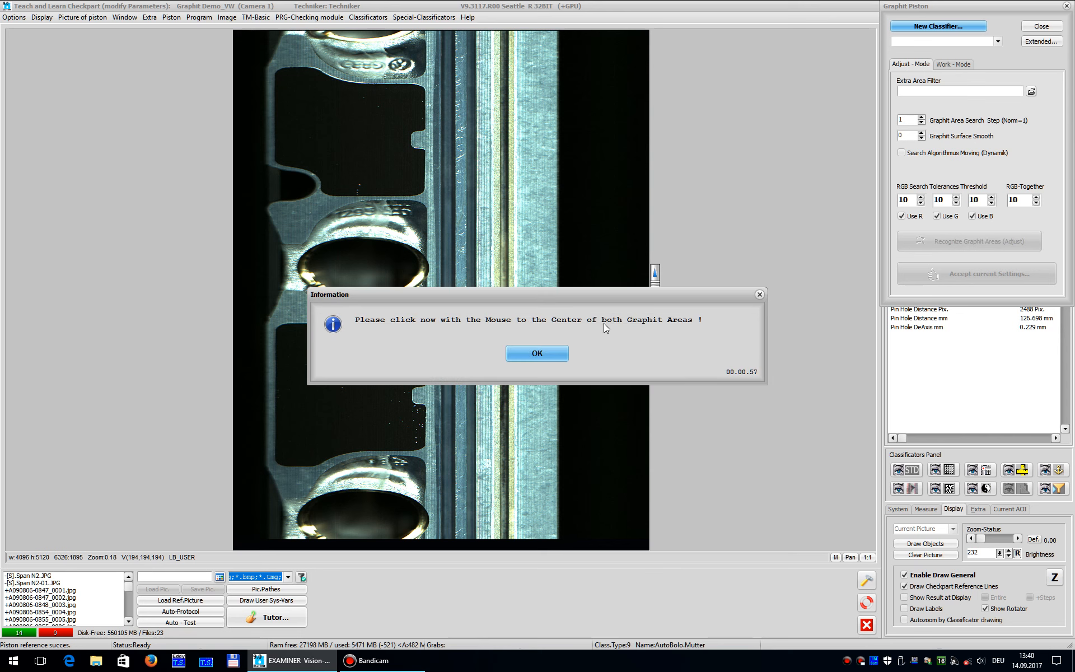
Mark the centres of both graphite areas on the piston image and name the classifier "Graphit Check"
click(546, 353)
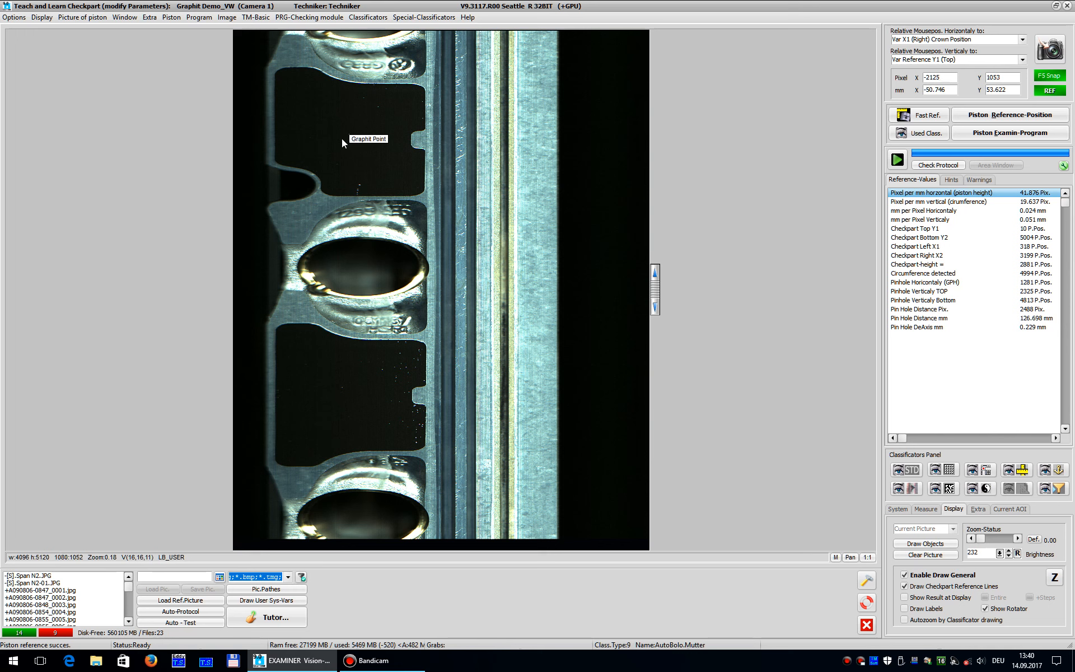
click(347, 395)
click(461, 325)
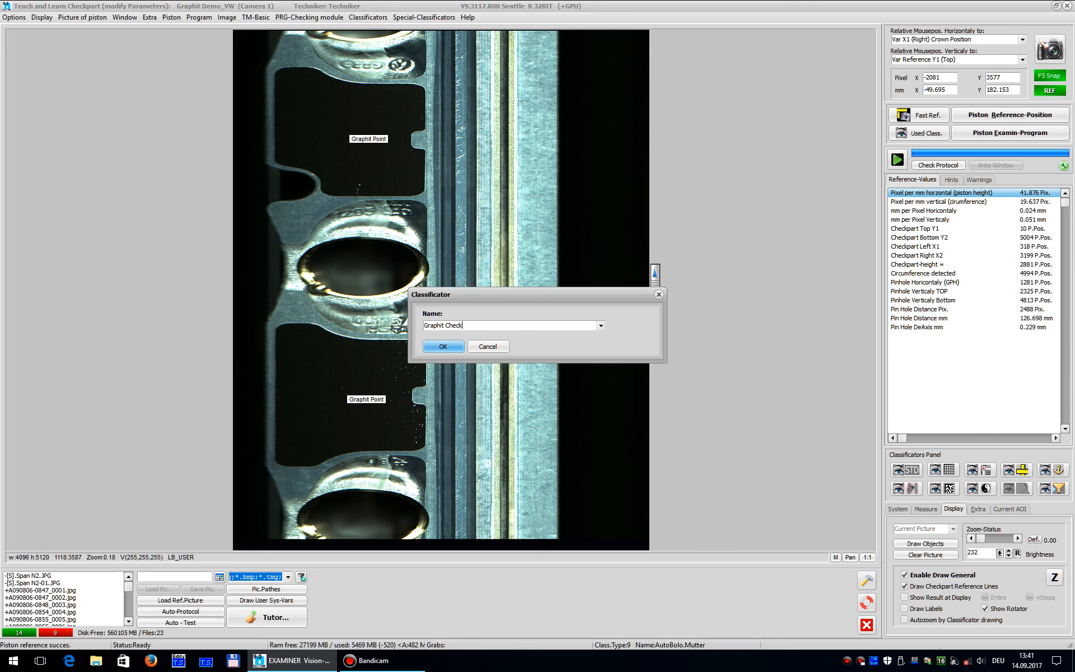
click(454, 346)
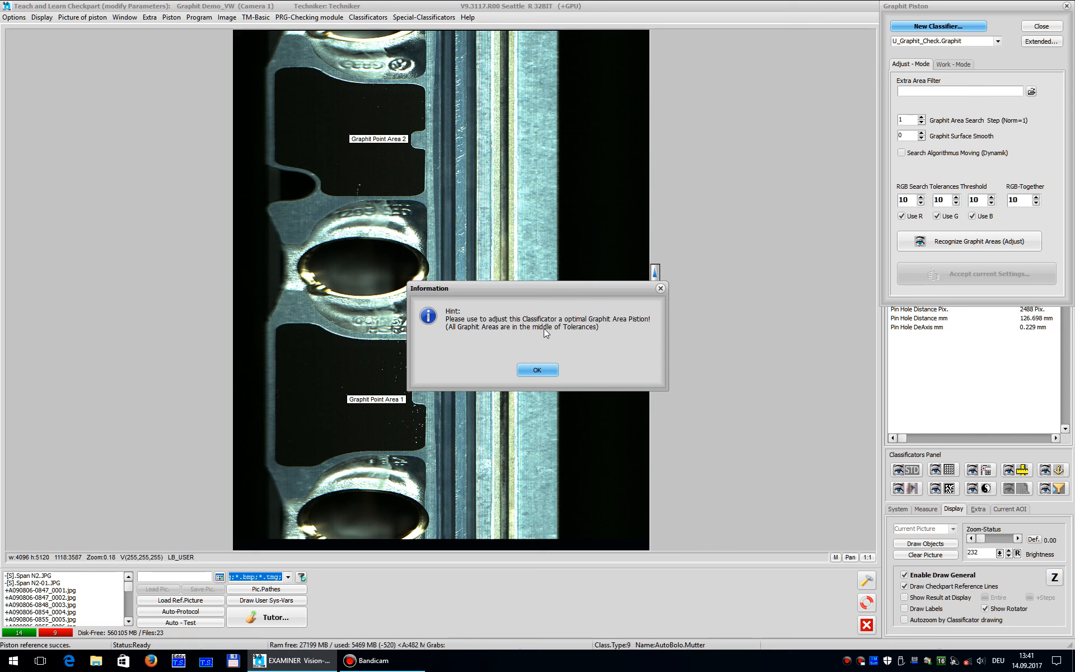
Acknowledge the adjustment hints to run the graphite area recognition, keeping both filled areas in view for checking
drag(566, 289, 694, 364)
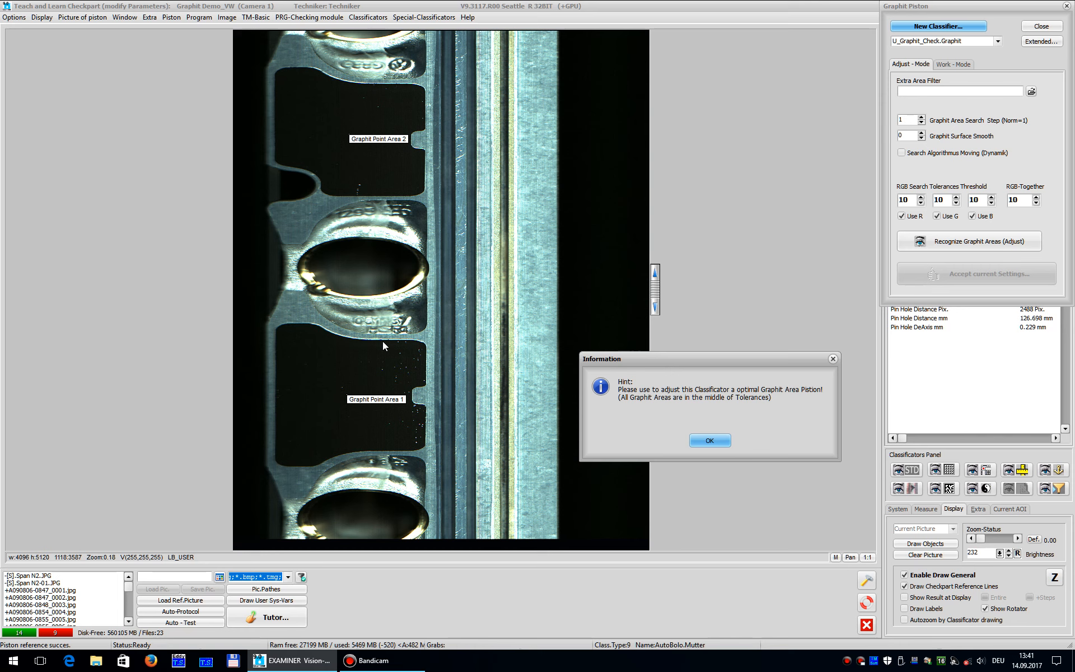
click(696, 440)
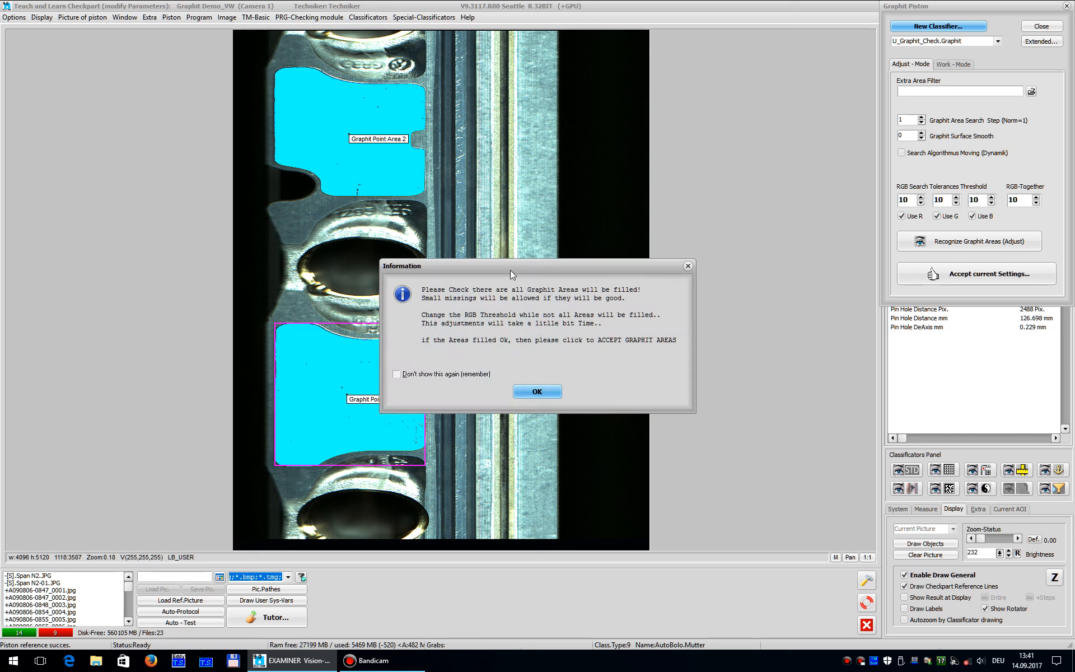
drag(510, 273, 629, 336)
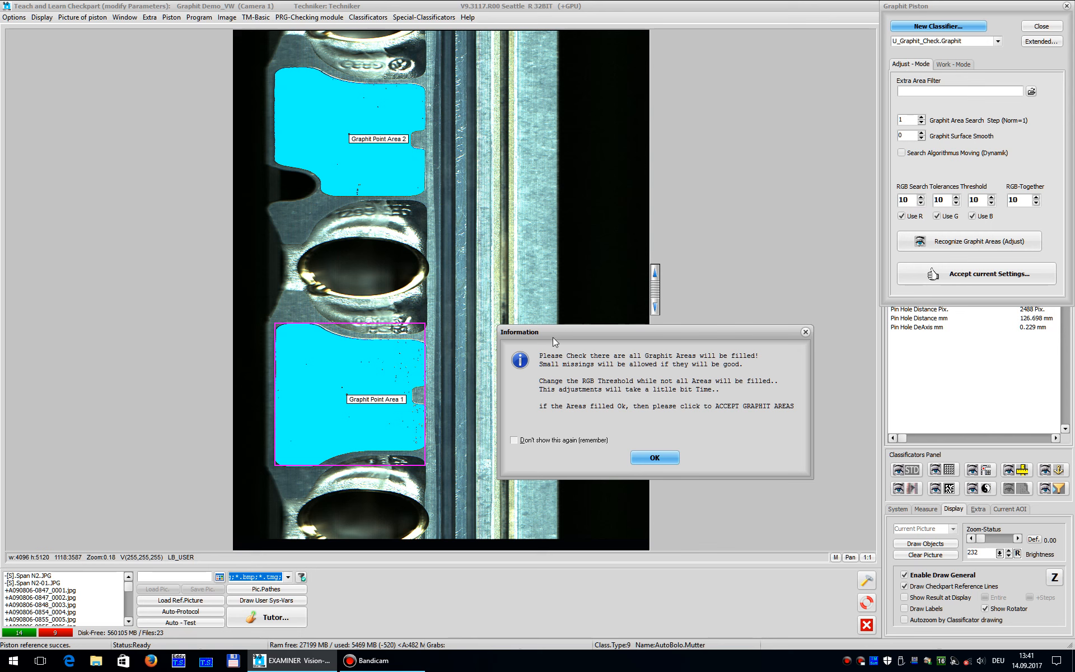
drag(552, 334, 541, 342)
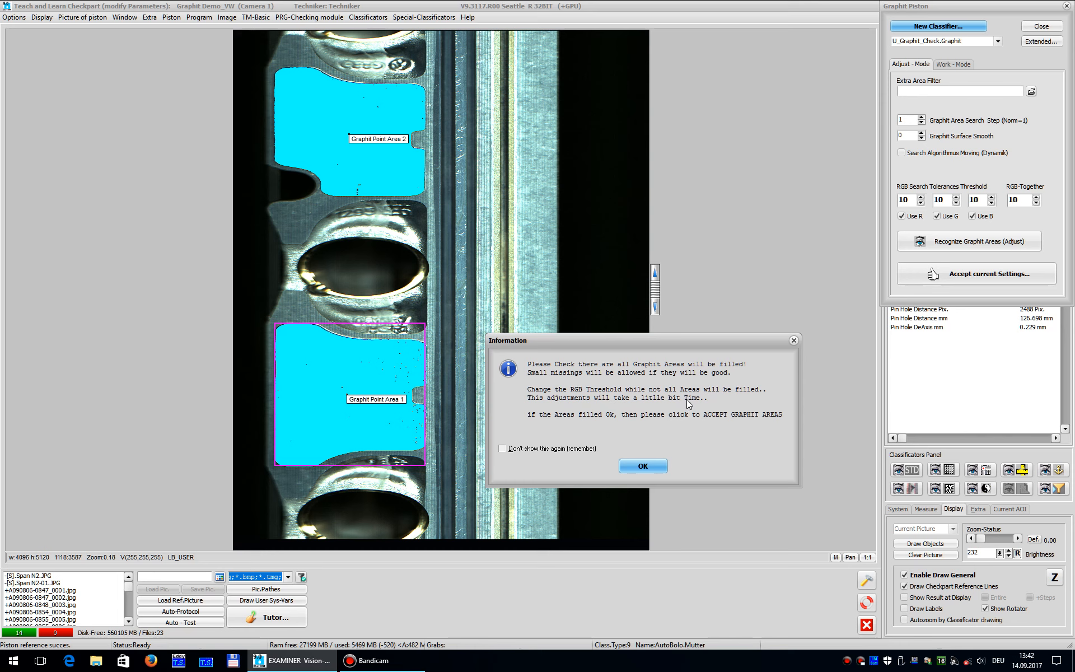
click(535, 448)
click(643, 466)
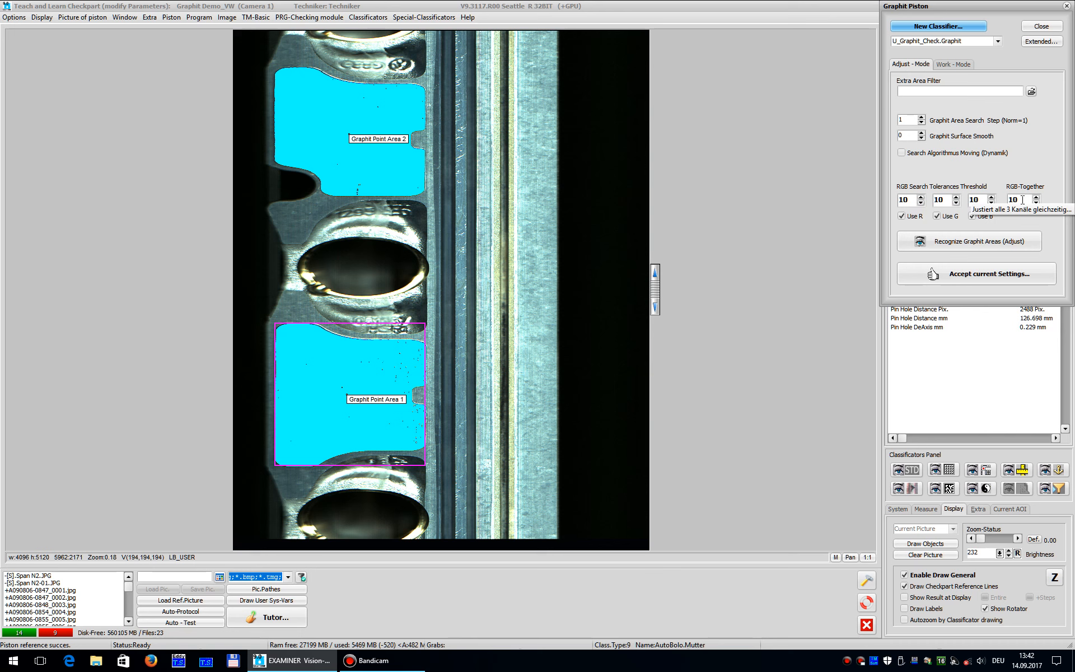
Test the shared RGB search tolerance threshold at low values down to 4, and at 20 and 21
click(1036, 204)
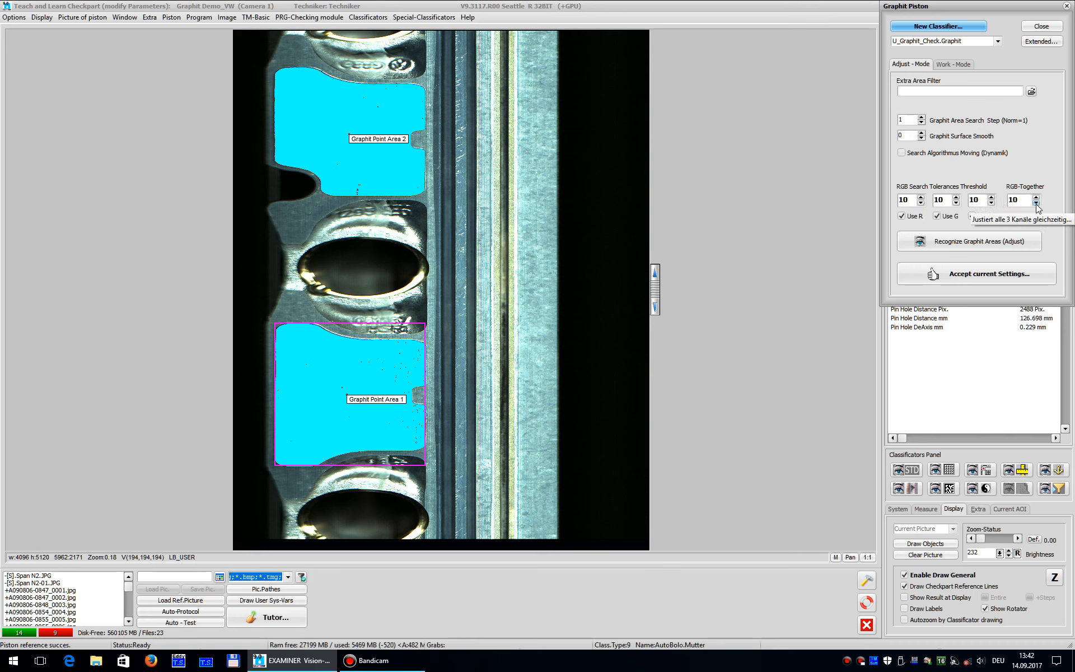
click(1036, 204)
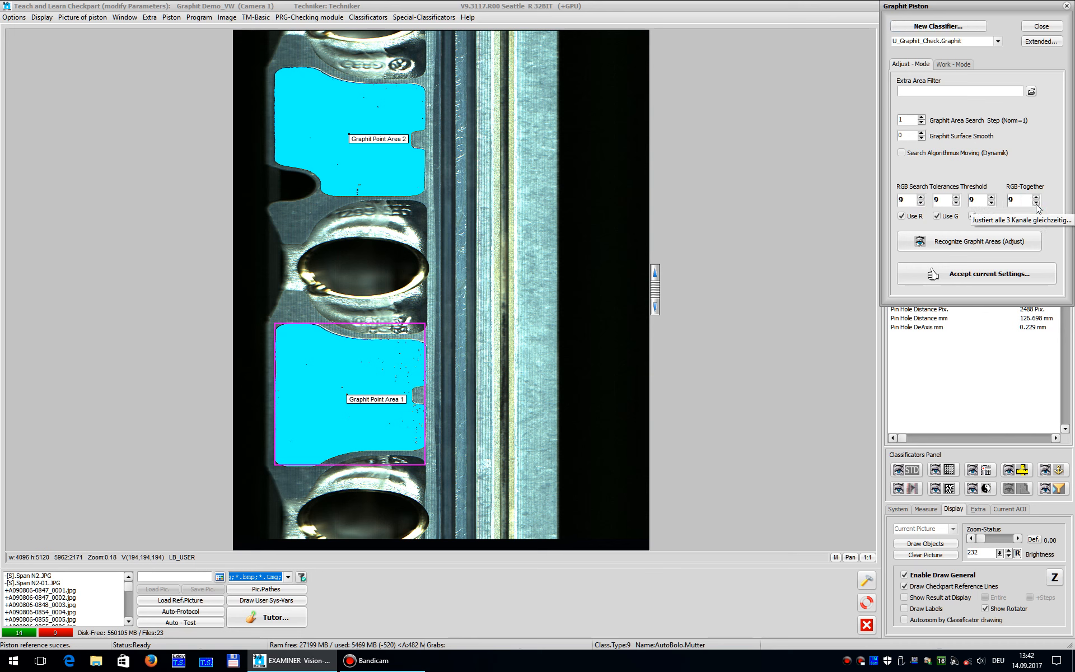
click(1036, 204)
click(1037, 205)
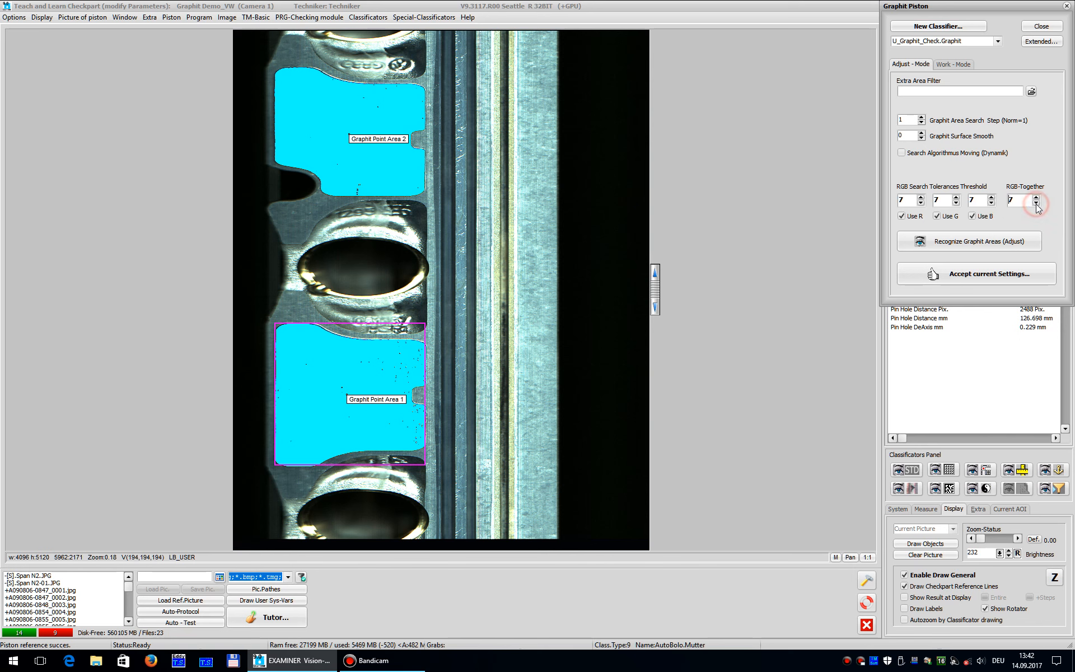
click(1037, 205)
click(1037, 205)
click(1037, 205)
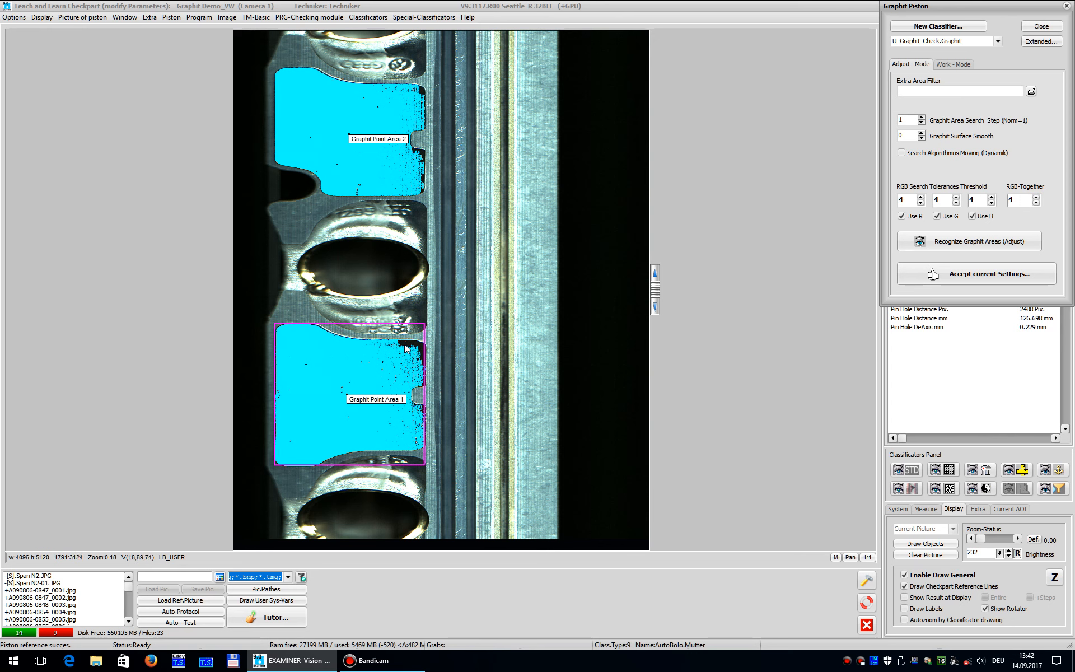
click(1037, 198)
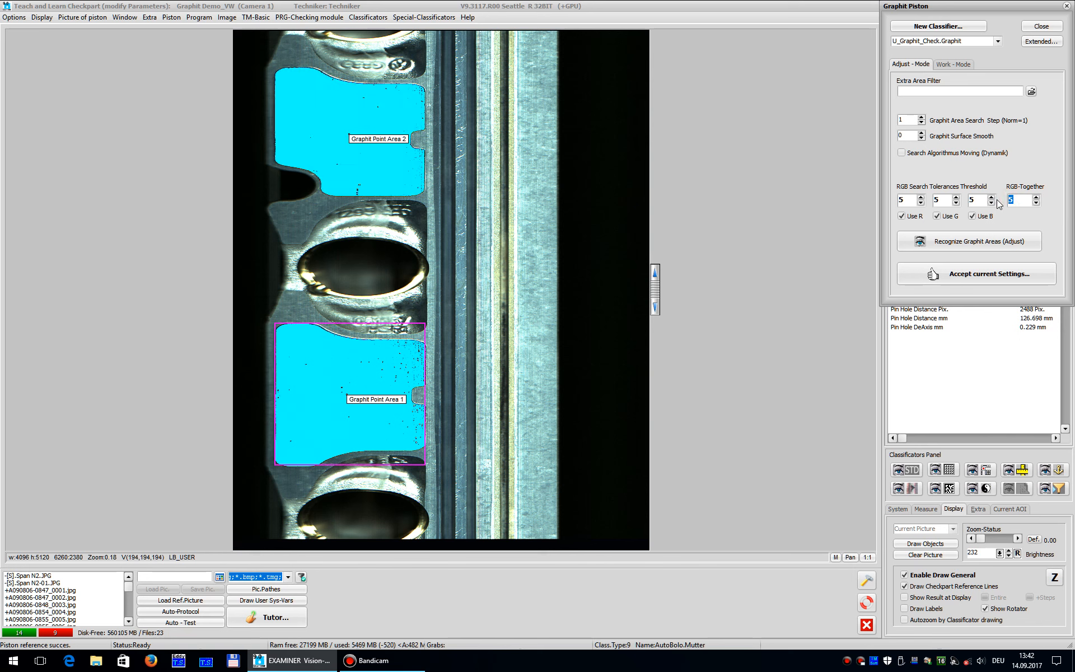
text(20)
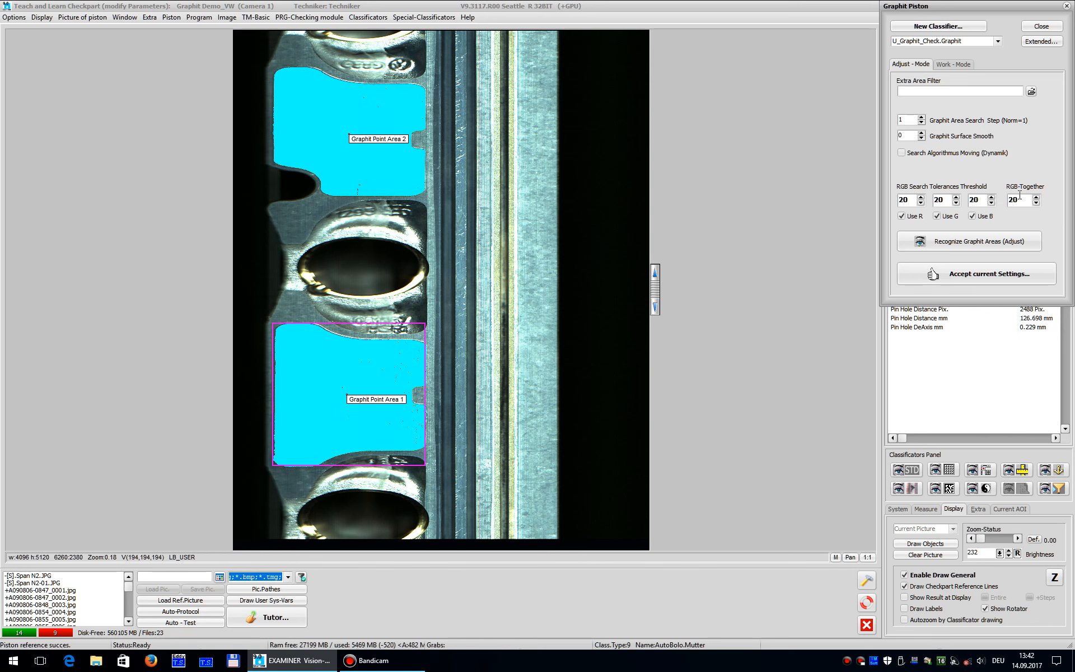
click(1036, 198)
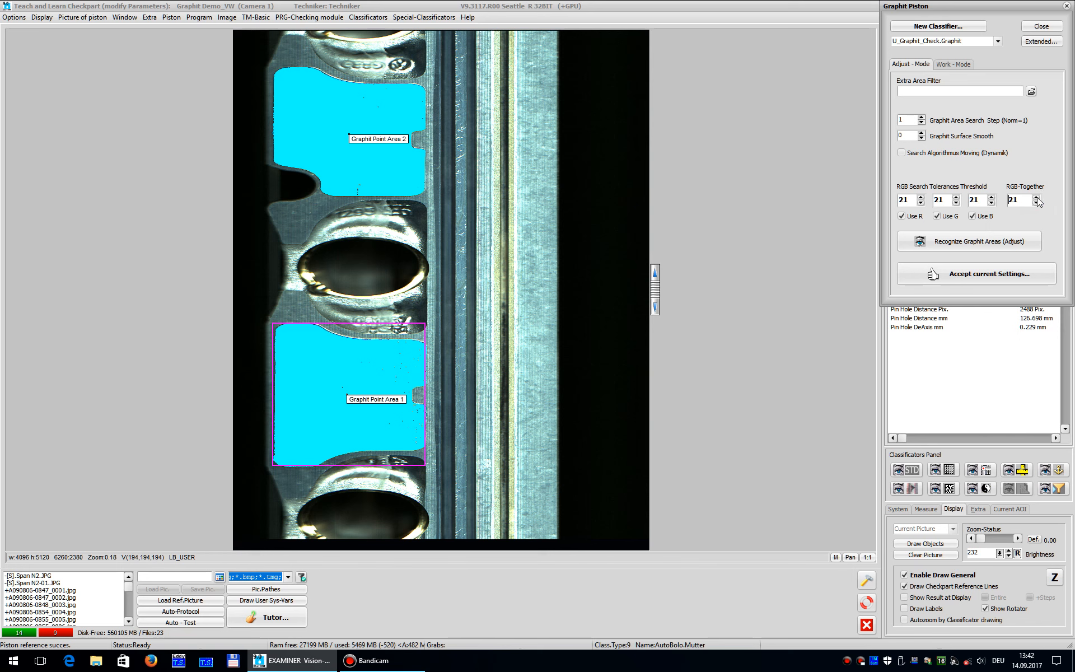
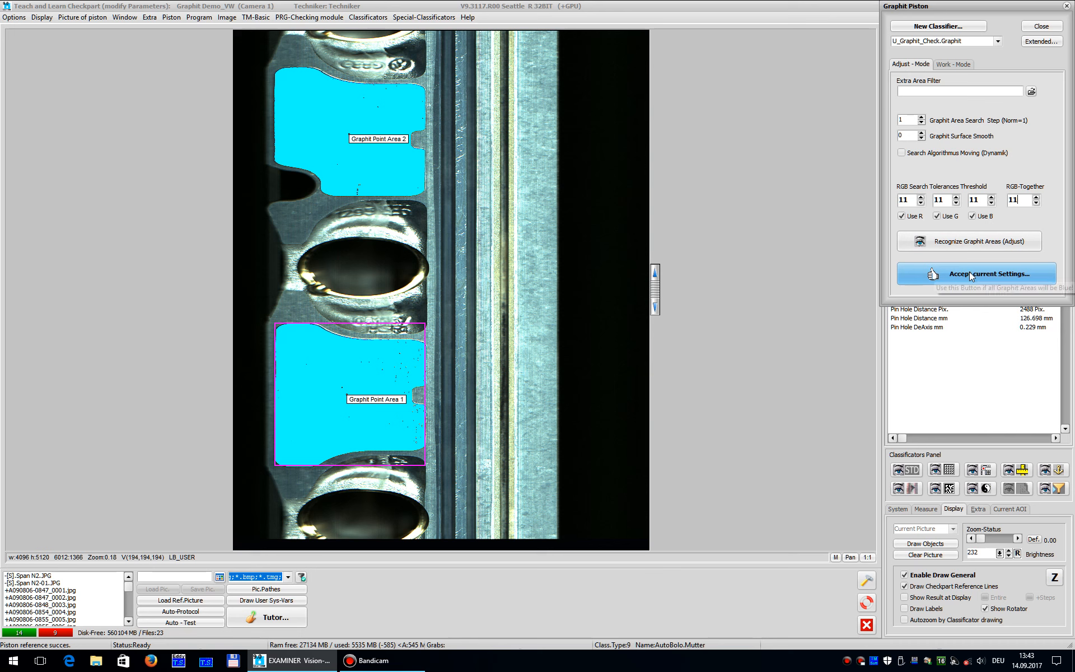
Accept the current graphite recognition settings and confirm that all graphite areas are filled with blue
click(971, 273)
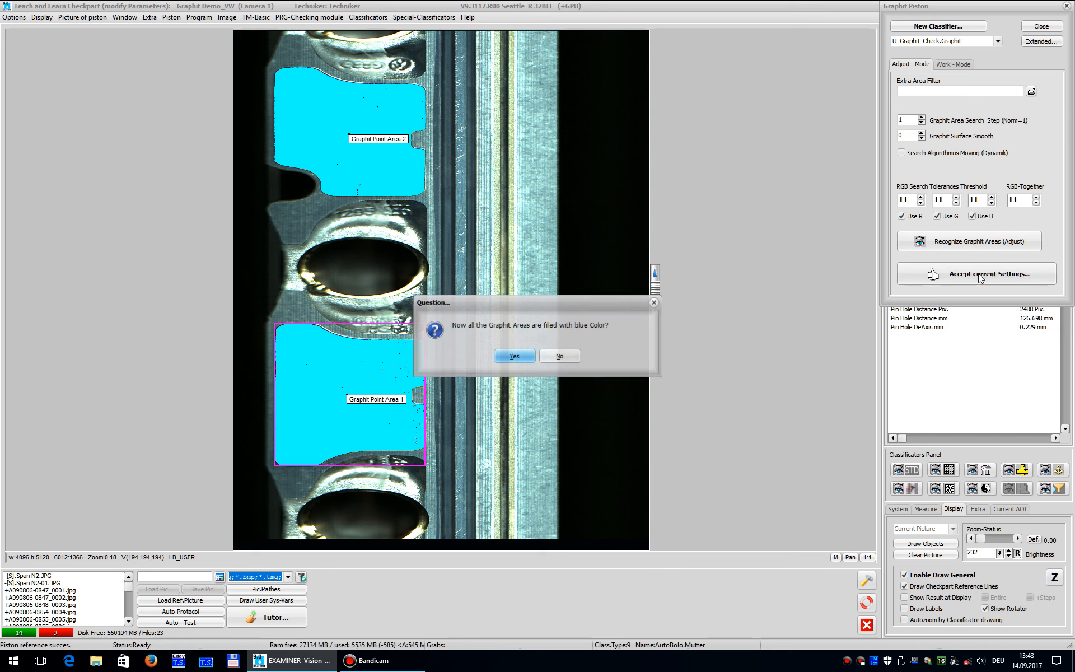
click(496, 352)
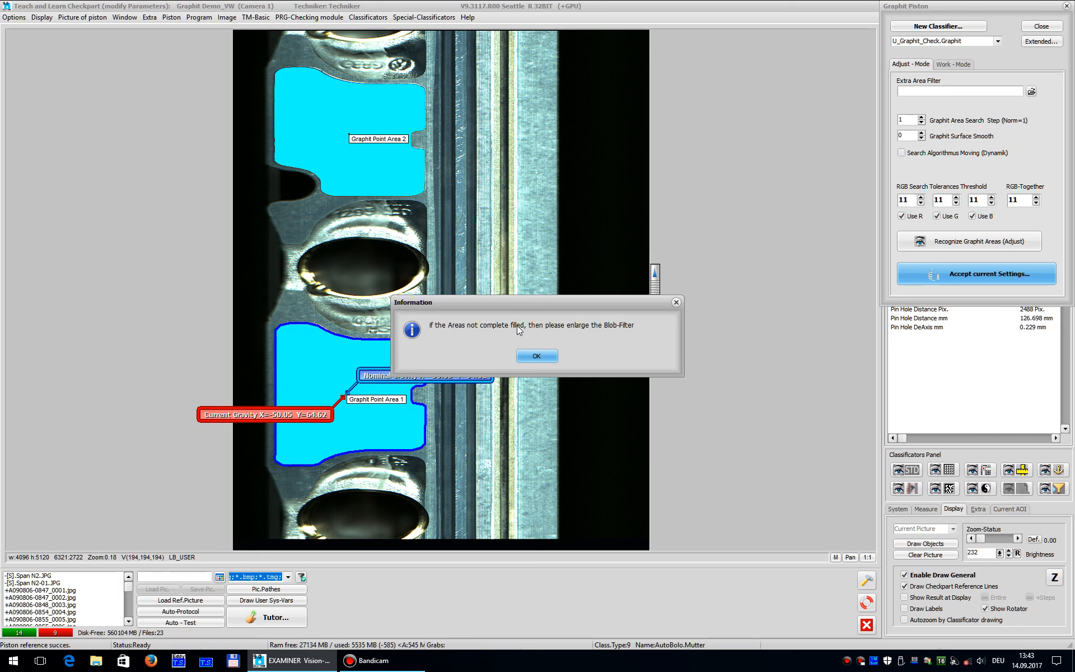
click(536, 356)
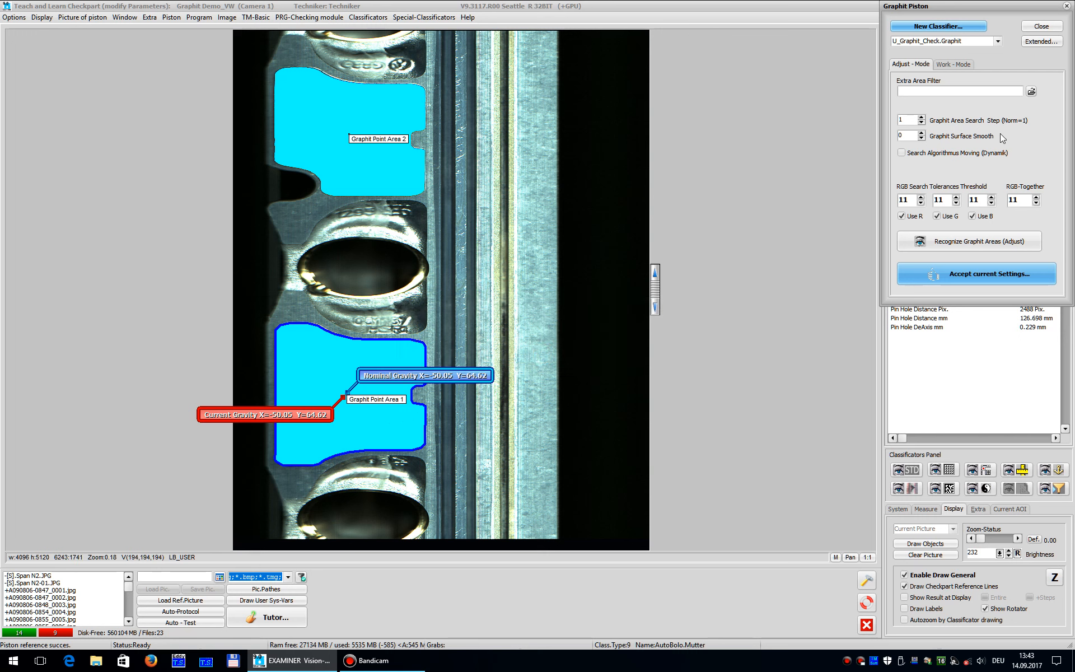
Open the classifier's work-mode properties and tolerances and set the position tolerance of the graphite area to 2 mm
click(952, 65)
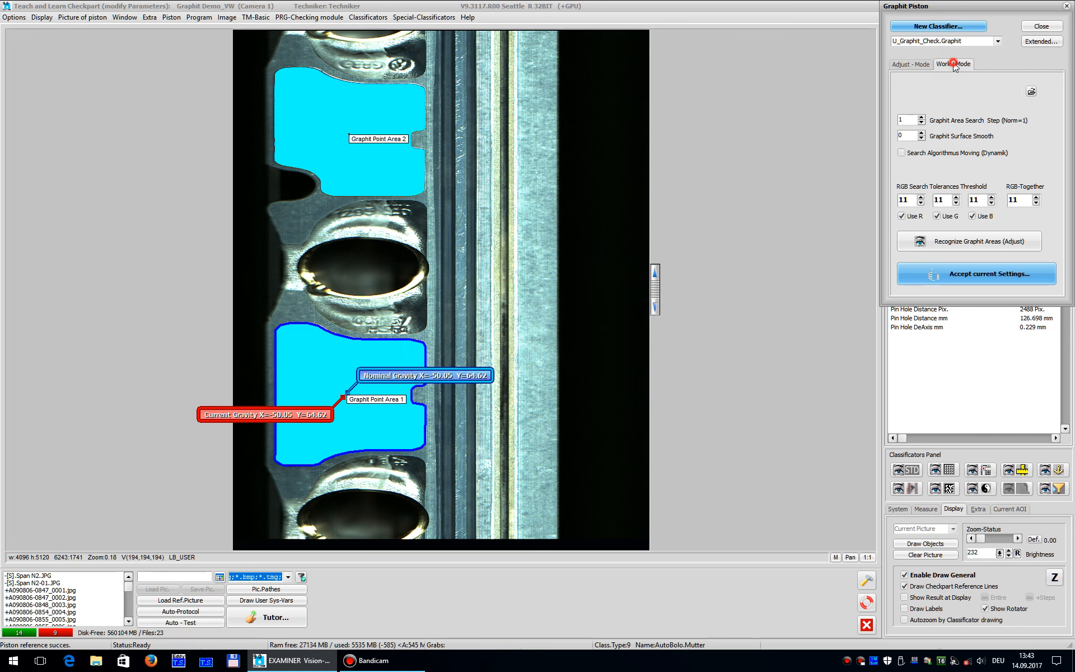
click(979, 217)
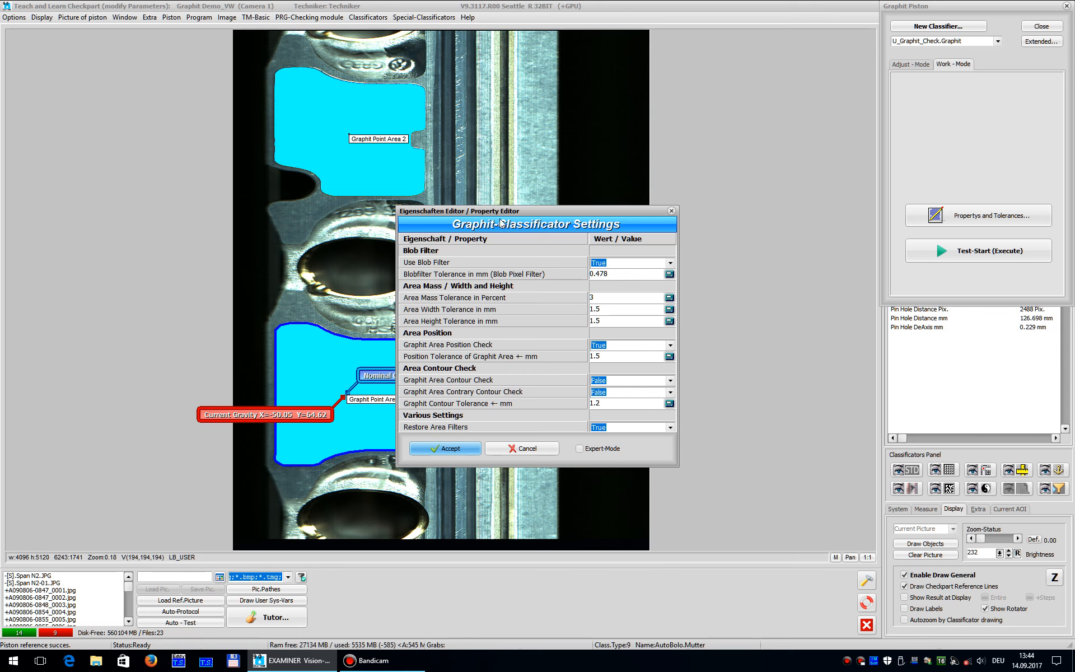
drag(498, 210, 696, 207)
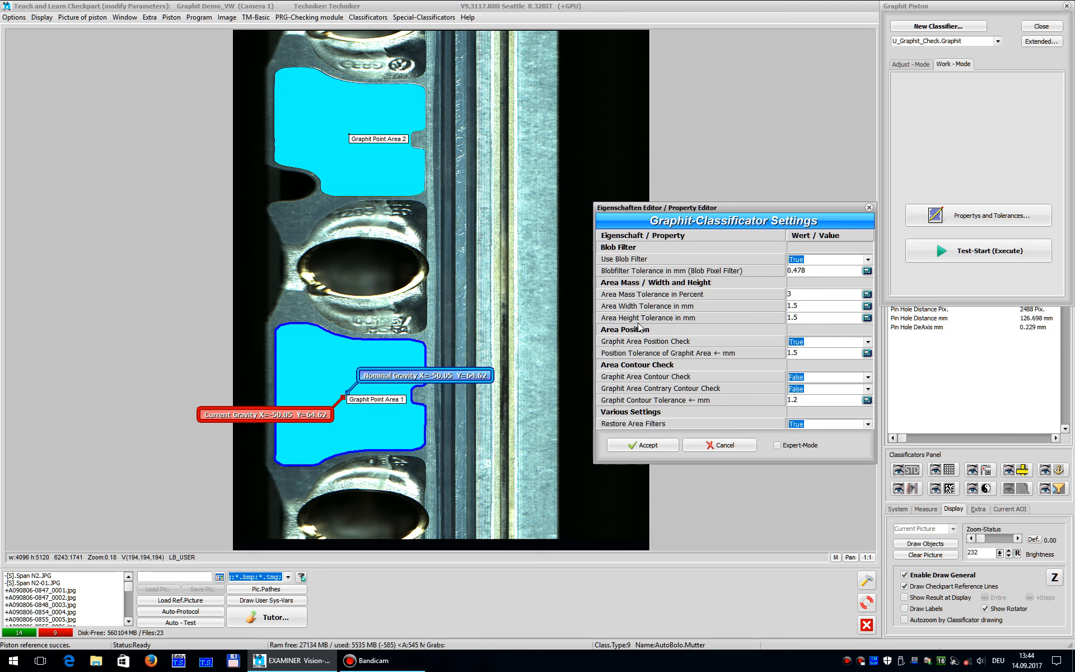
click(808, 306)
click(809, 318)
click(799, 354)
text(2)
Set both the Graphit Area Contour Check and the Contrary Contour Check to True and accept the classifier settings
click(868, 378)
click(846, 398)
click(863, 388)
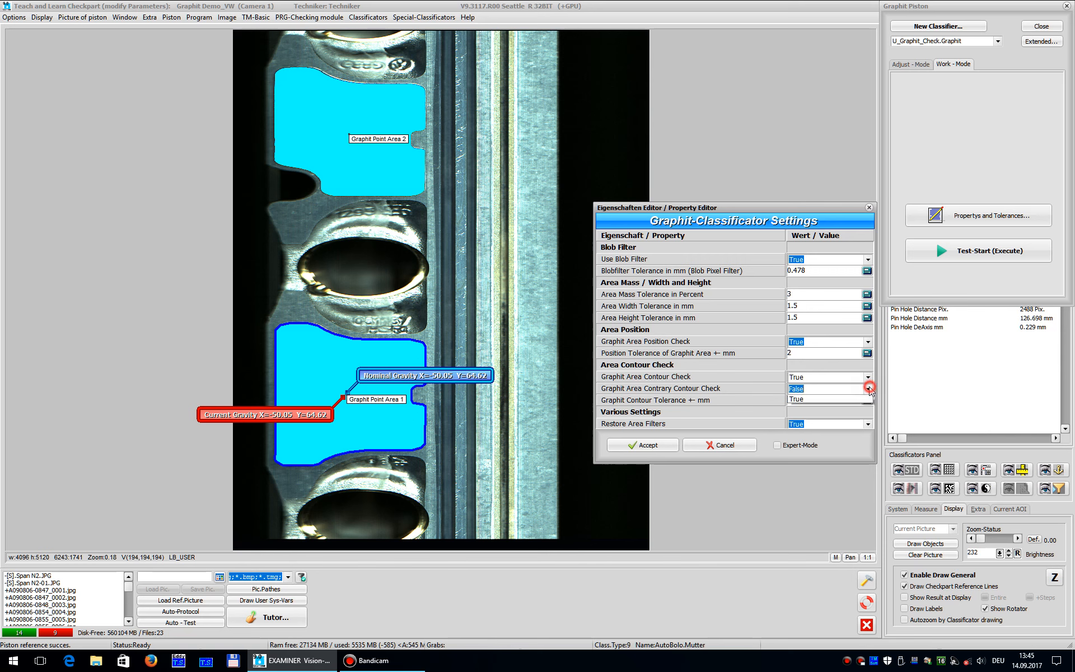
click(843, 408)
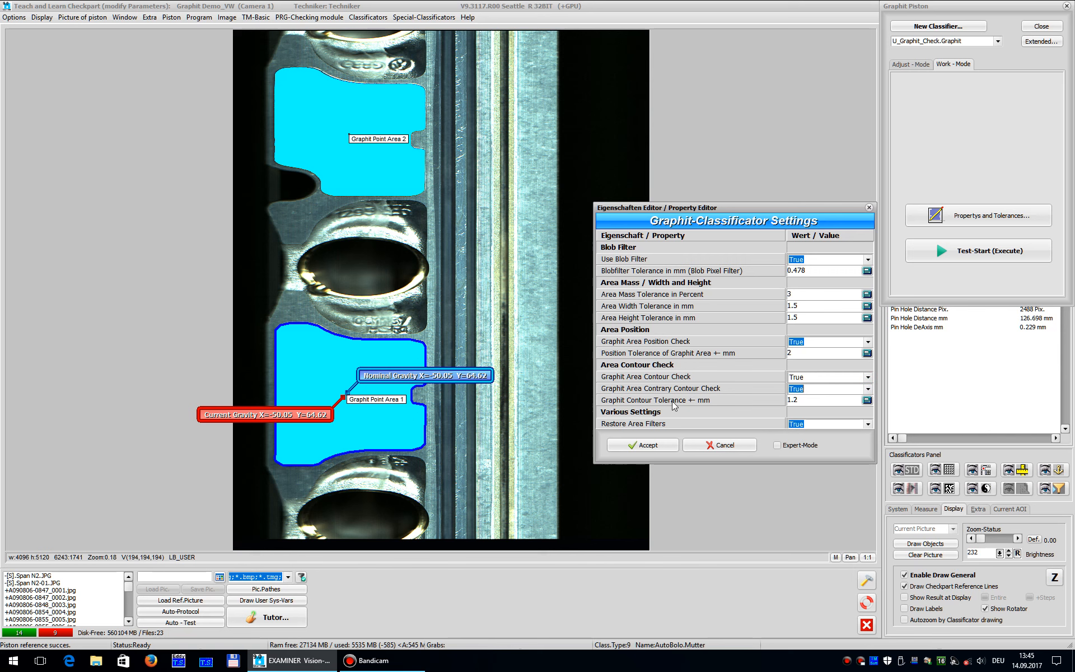
click(810, 400)
click(653, 448)
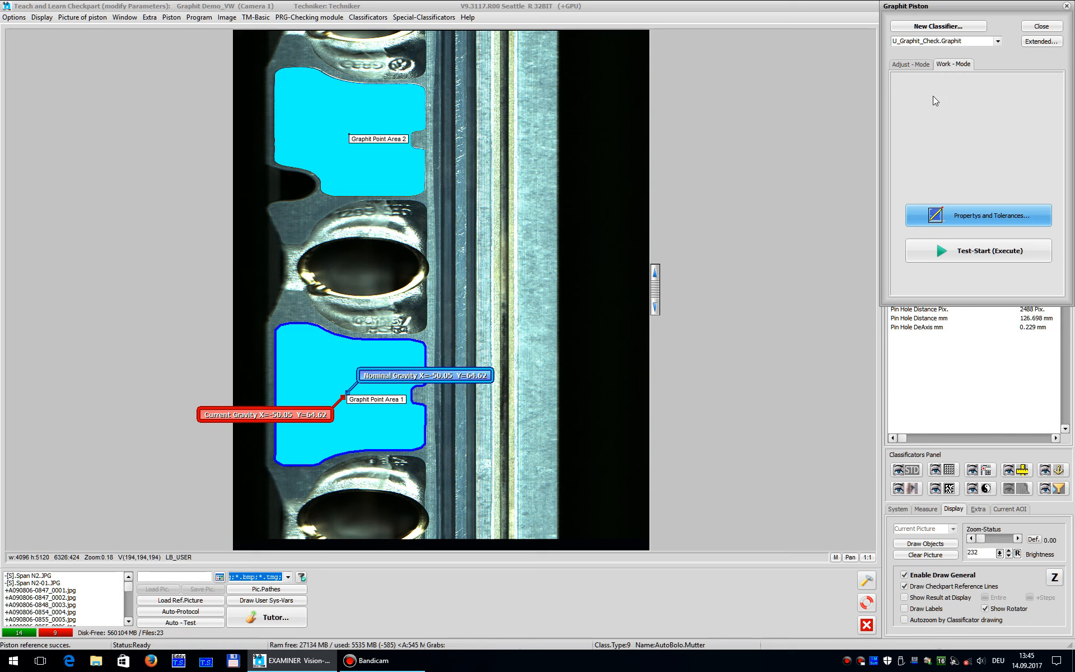
Execute a test run of the graphite classifier, acknowledge its result and close the classifier setup
click(986, 248)
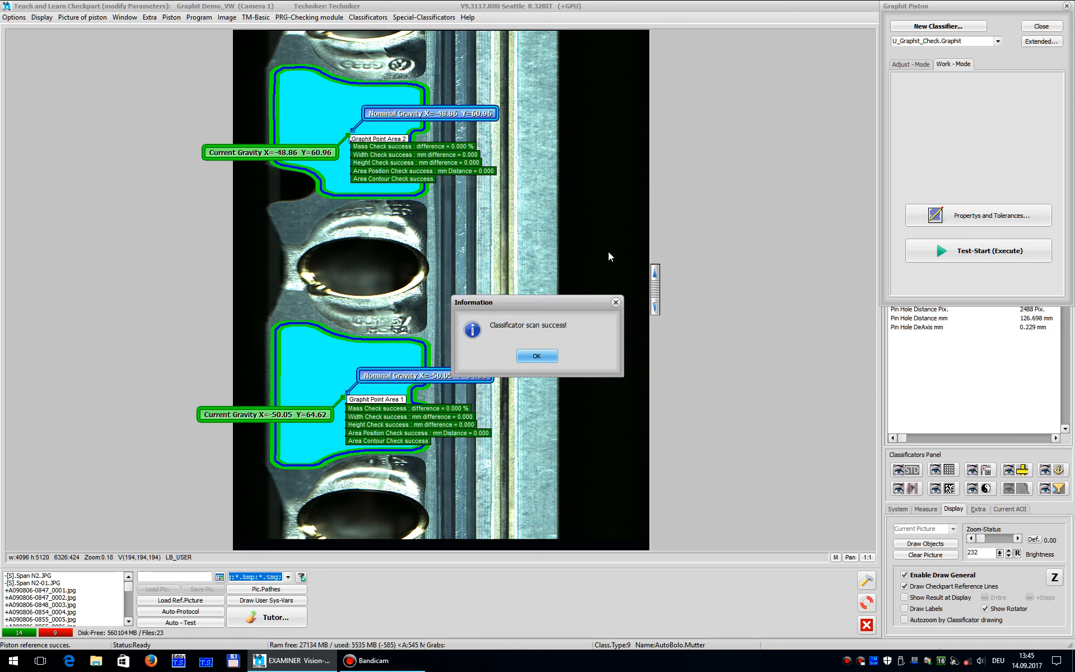
click(535, 356)
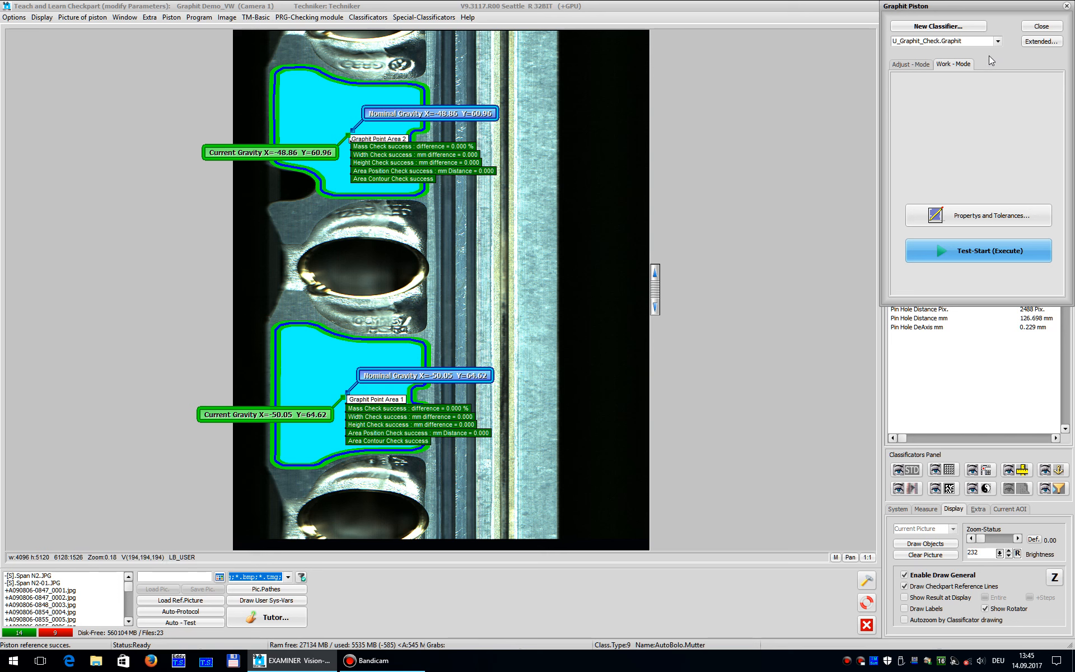
click(1041, 26)
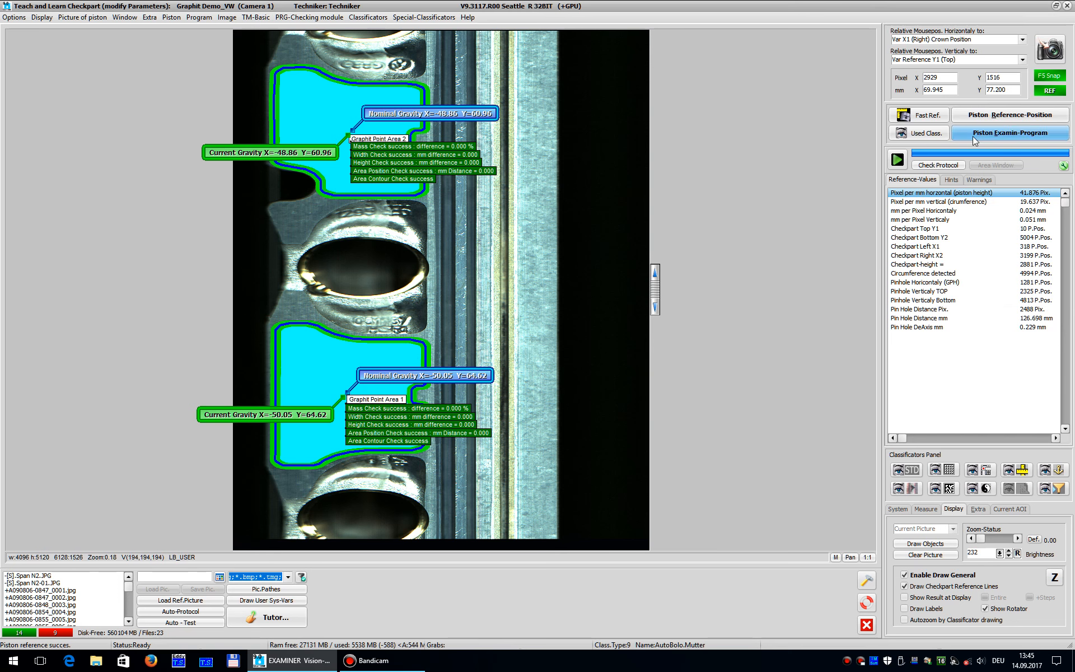
Open the piston examination program and add a new check object named Graphit Check
click(973, 133)
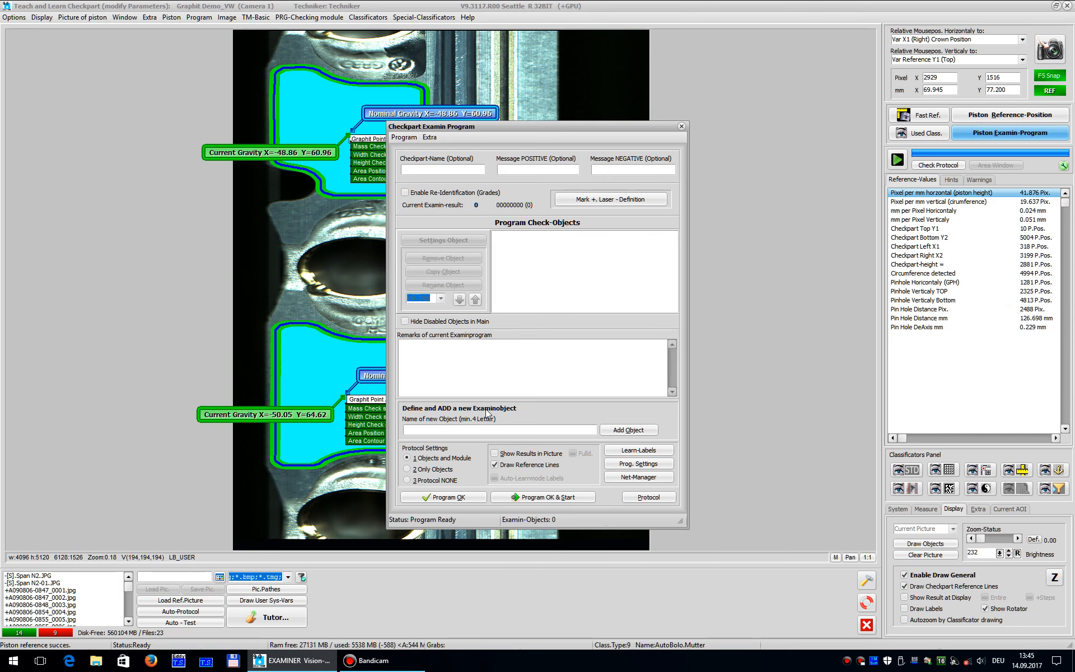
click(486, 427)
click(639, 429)
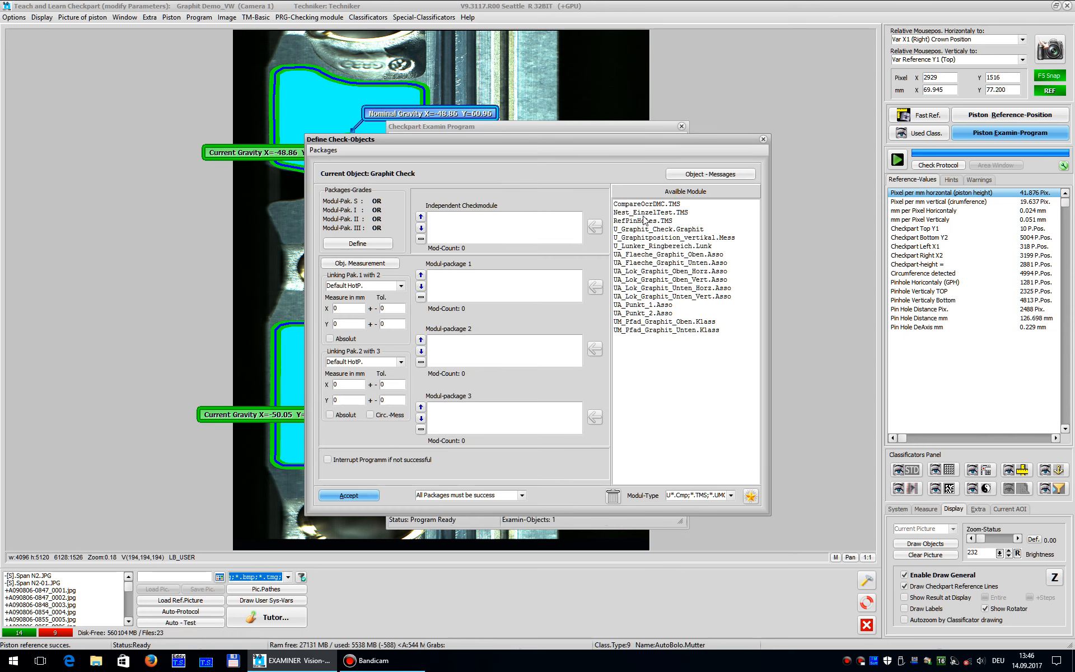
Assign U_Graphit_Check.Graphit to the Graphit Check object as its independent check module, accept it and confirm the examination program
drag(650, 229, 493, 224)
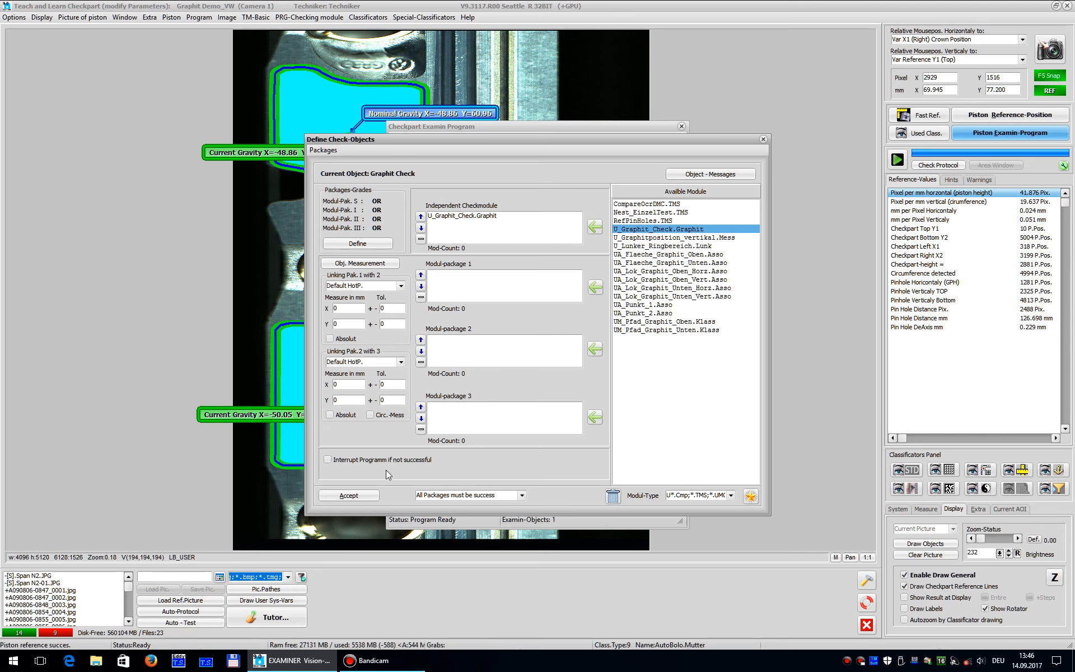
click(348, 495)
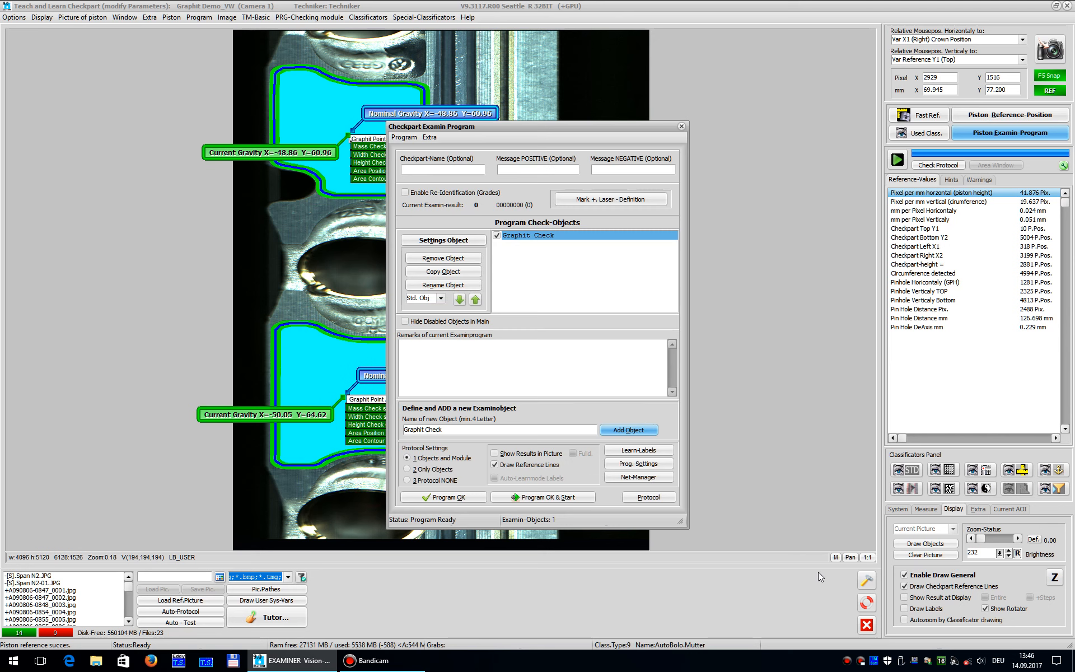
click(476, 498)
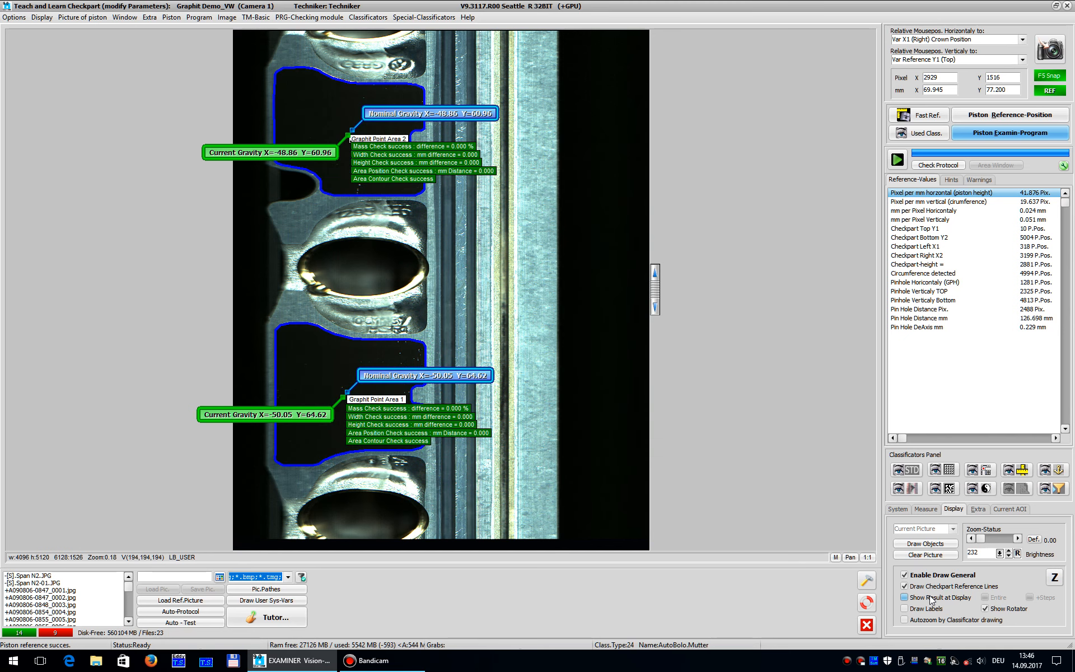
Enable showing results at the display, execute the check program on the current picture and close its test run protocol
click(930, 597)
click(898, 160)
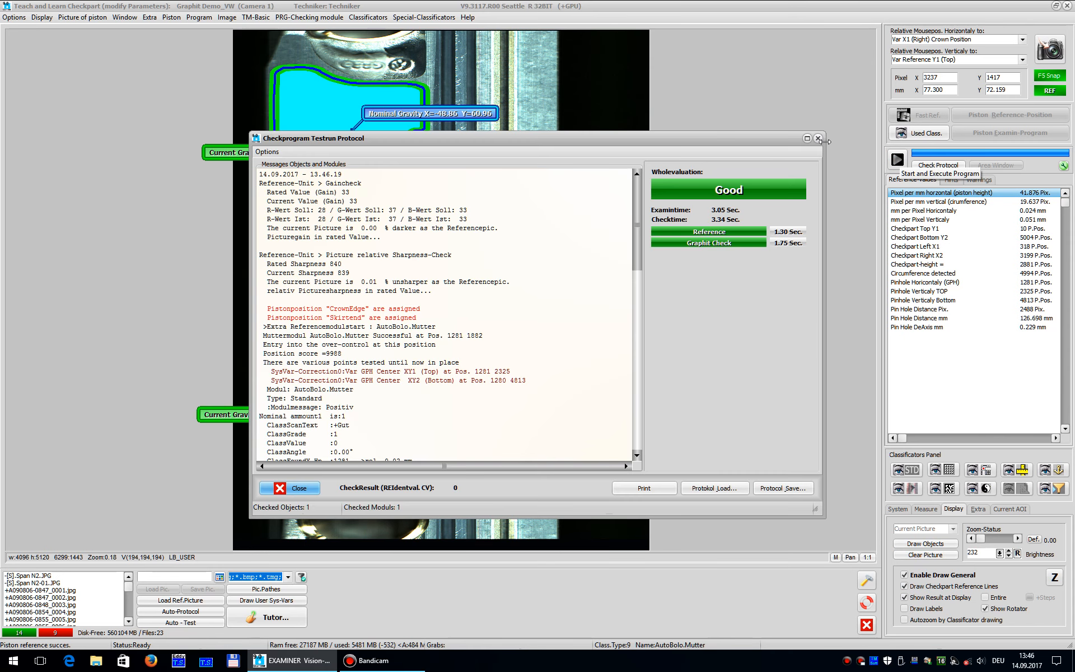
click(817, 139)
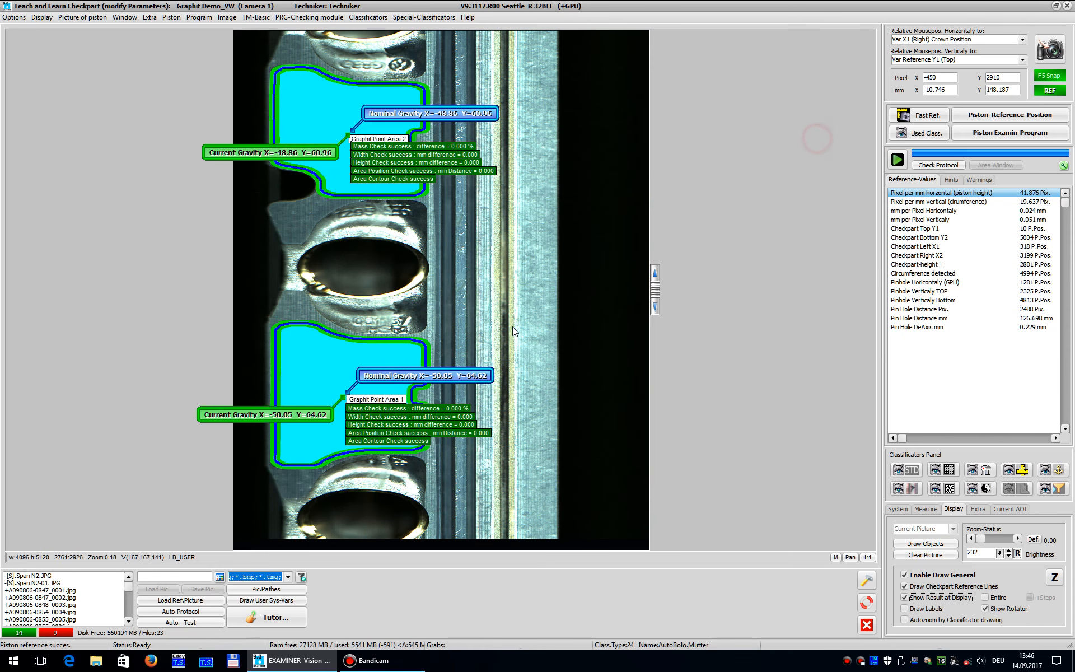
click(72, 598)
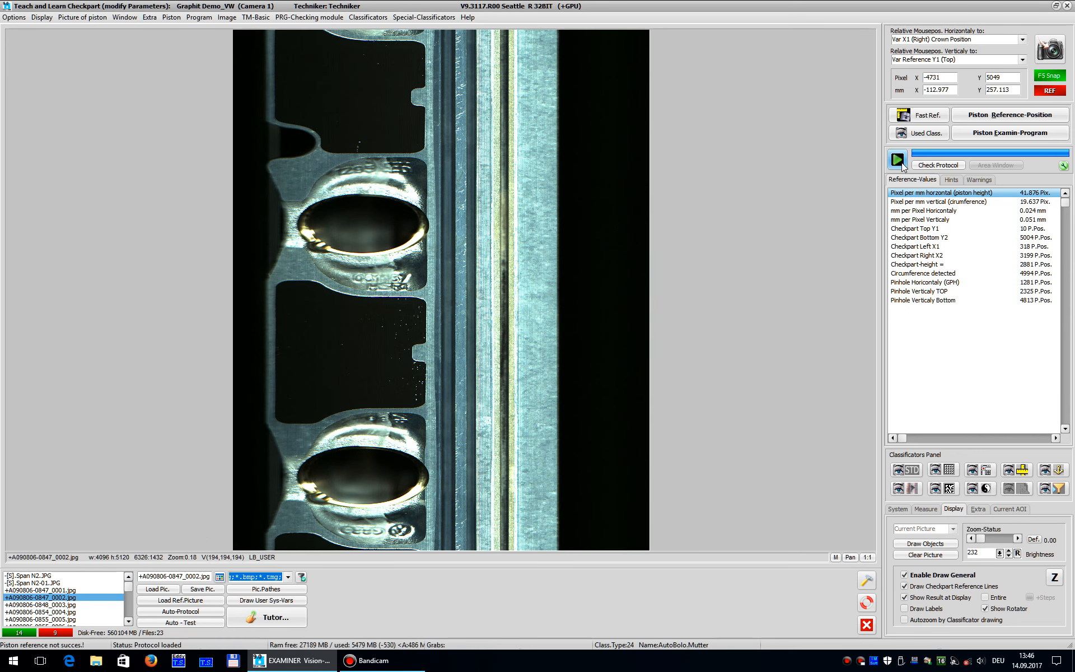
click(899, 161)
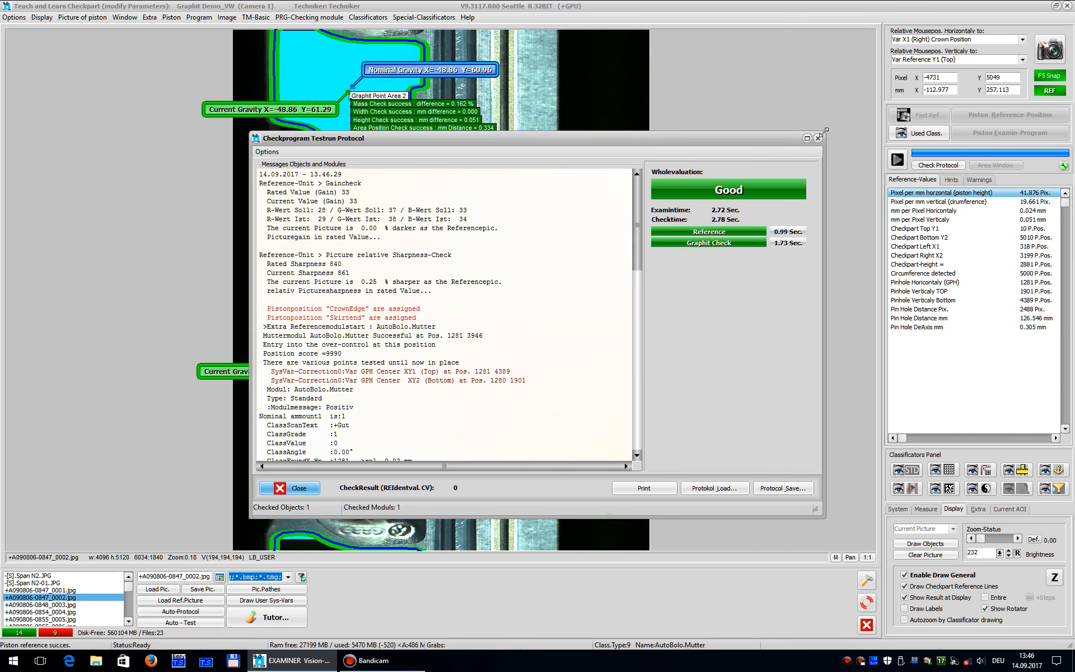
click(818, 138)
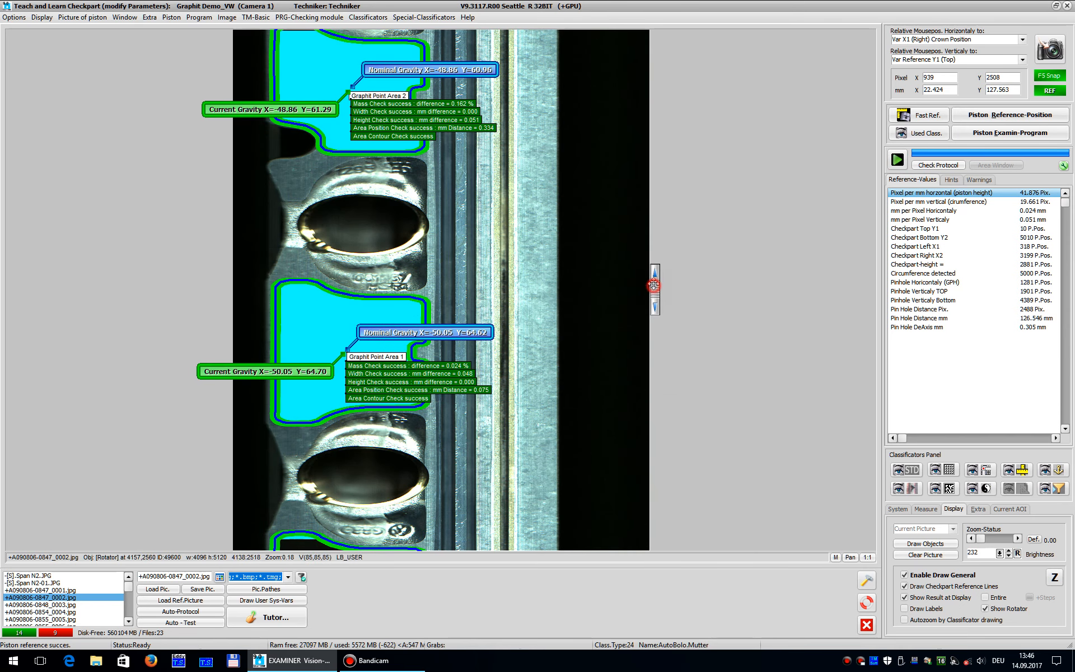
drag(654, 286, 654, 244)
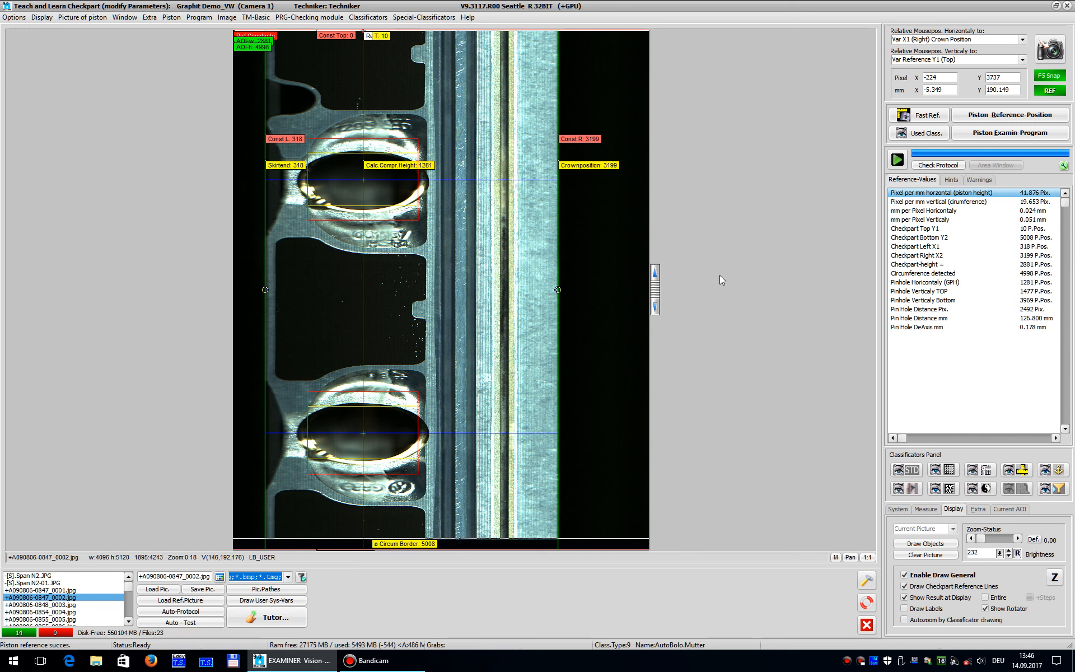
click(897, 161)
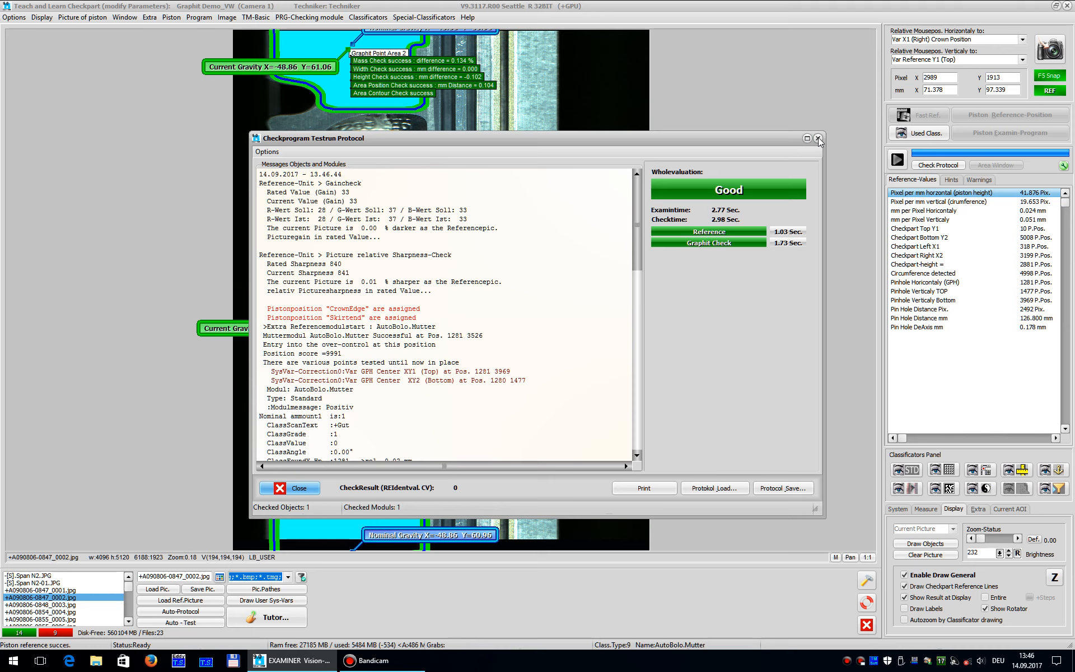
click(819, 137)
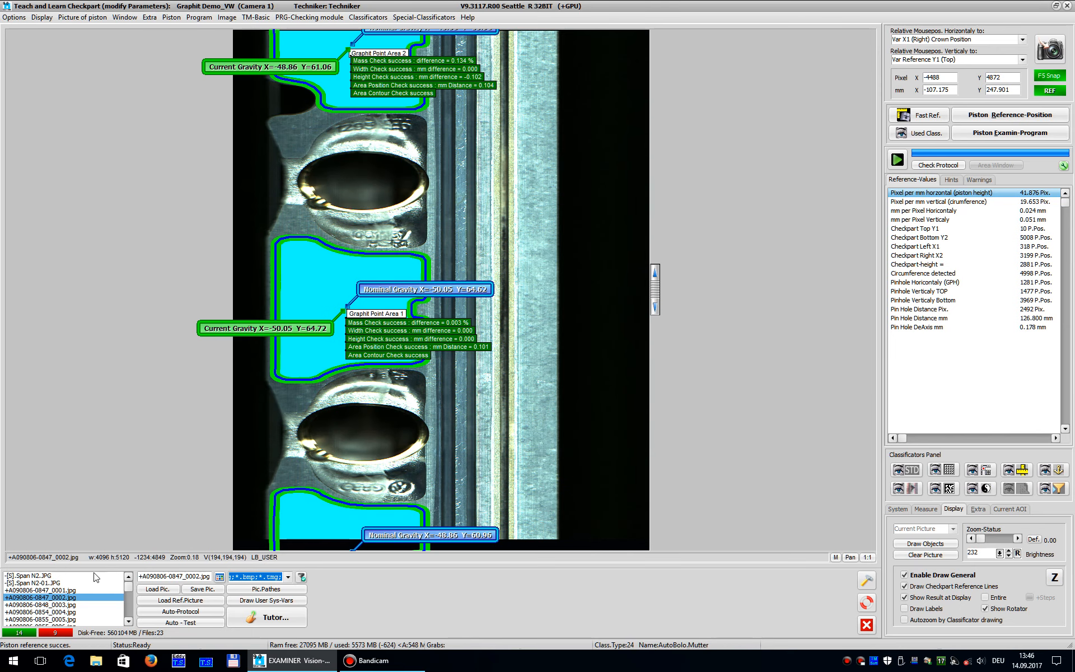
click(78, 612)
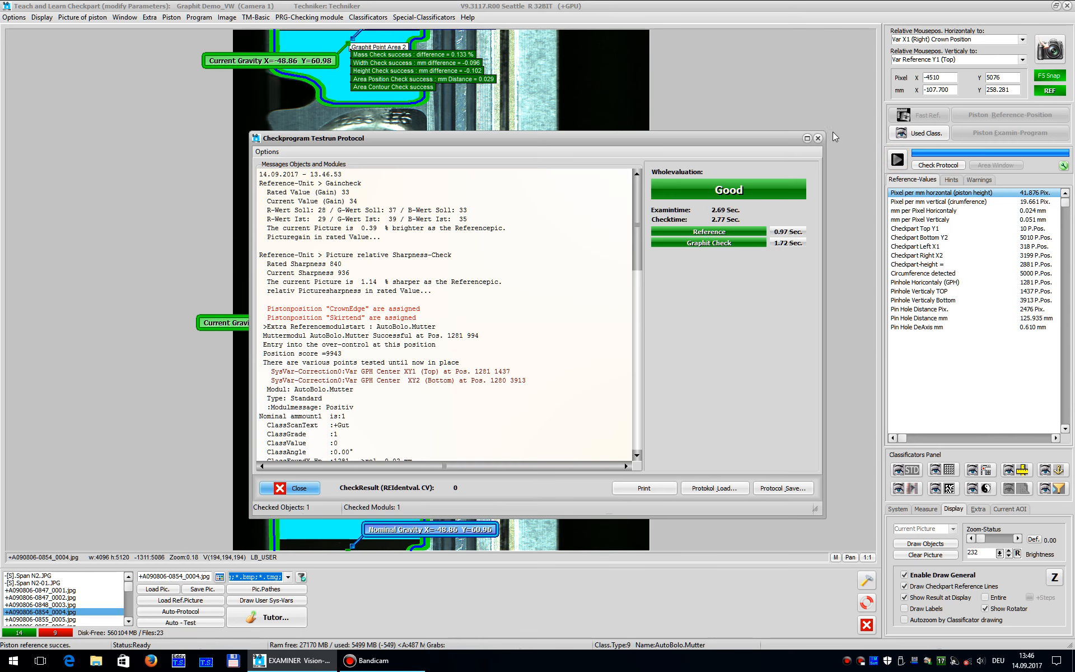
click(818, 138)
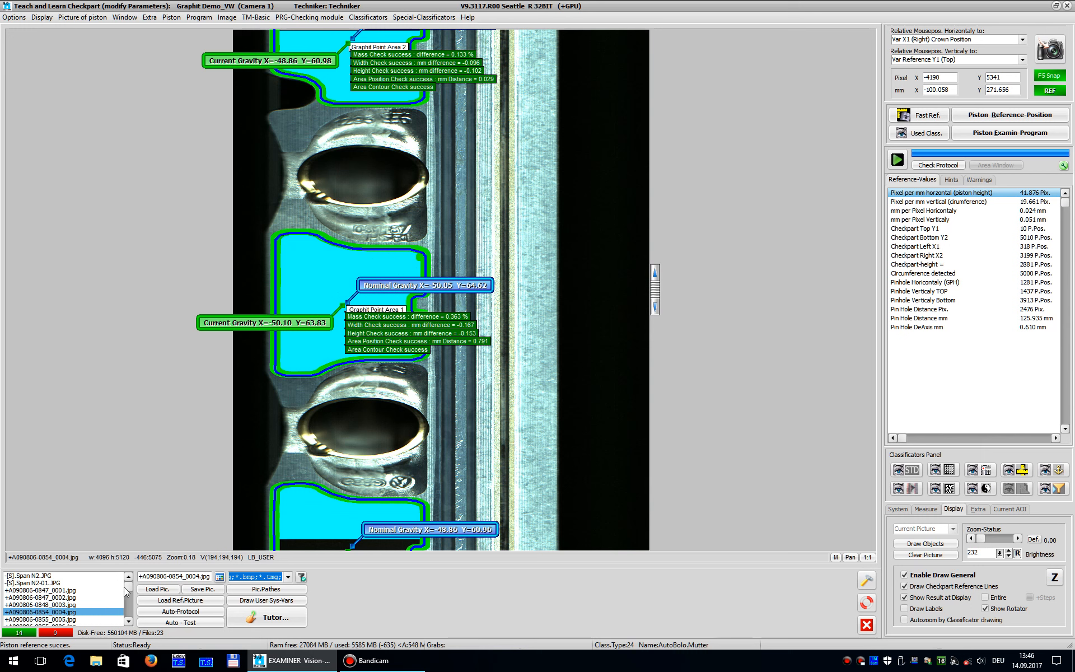
Run the check program on -Graphit oben-03.JPG, clear the result drawings and examine the thin edge around the upper recess up close
drag(127, 592, 127, 626)
click(87, 612)
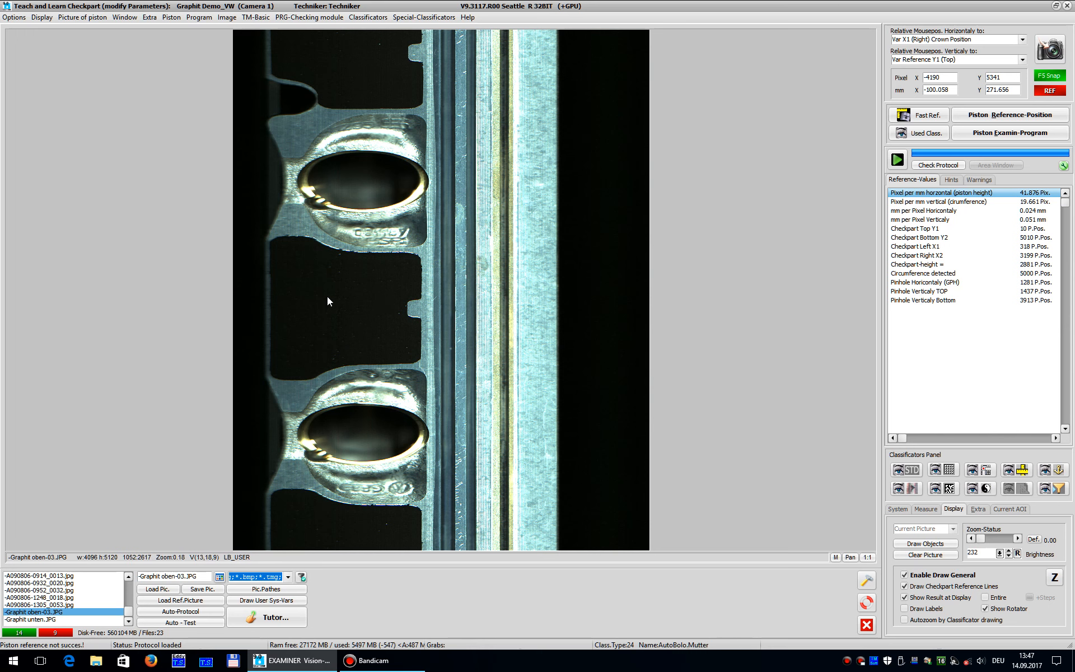
click(897, 160)
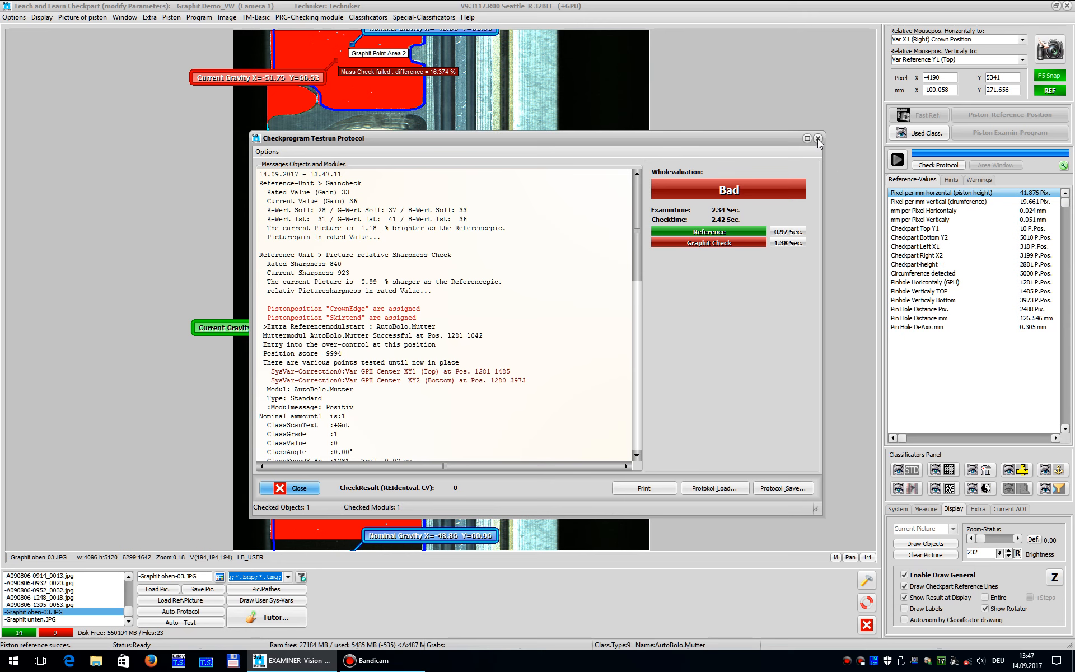
click(818, 138)
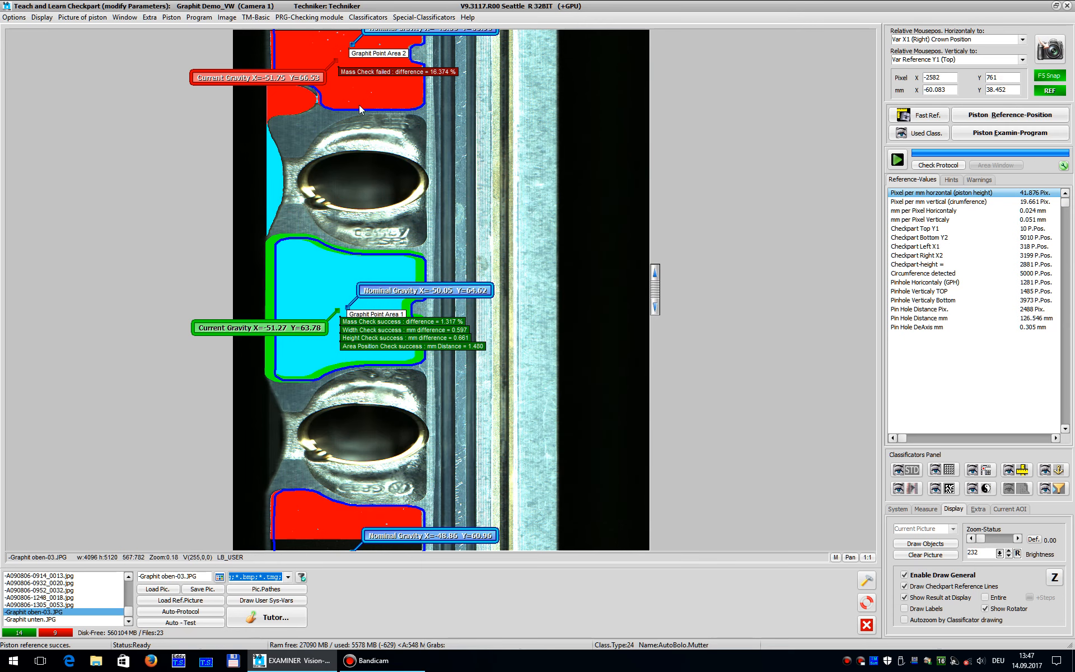
click(919, 555)
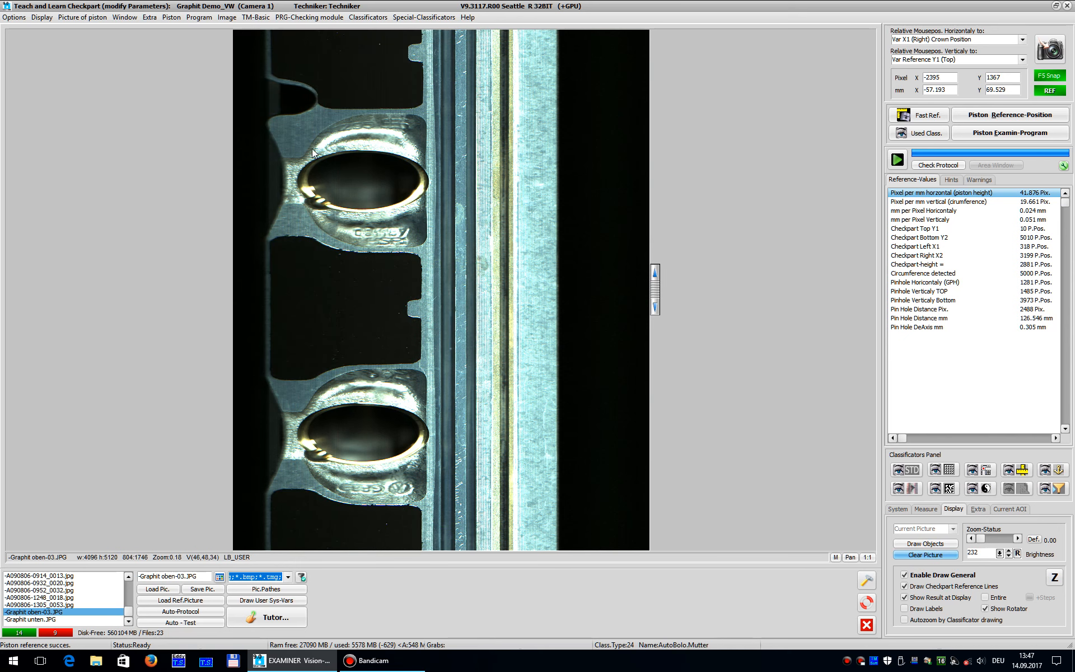
double_click(315, 105)
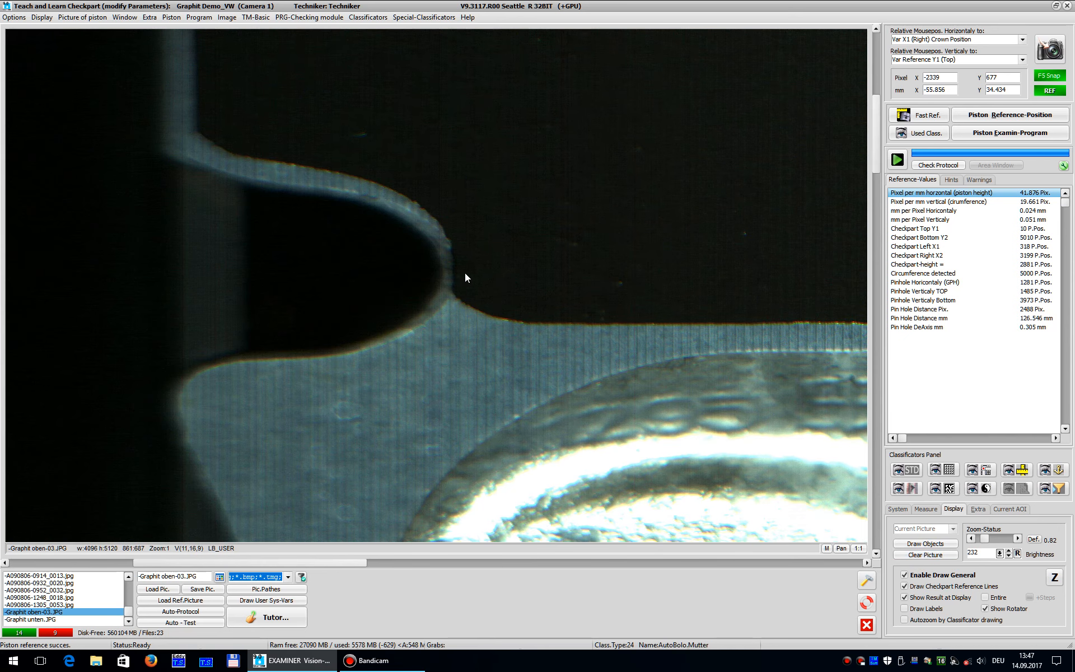
double_click(430, 270)
Load -Graphit unten.JPG, examine the dark spot on the skirt edge up close and run the check program on the picture
click(18, 619)
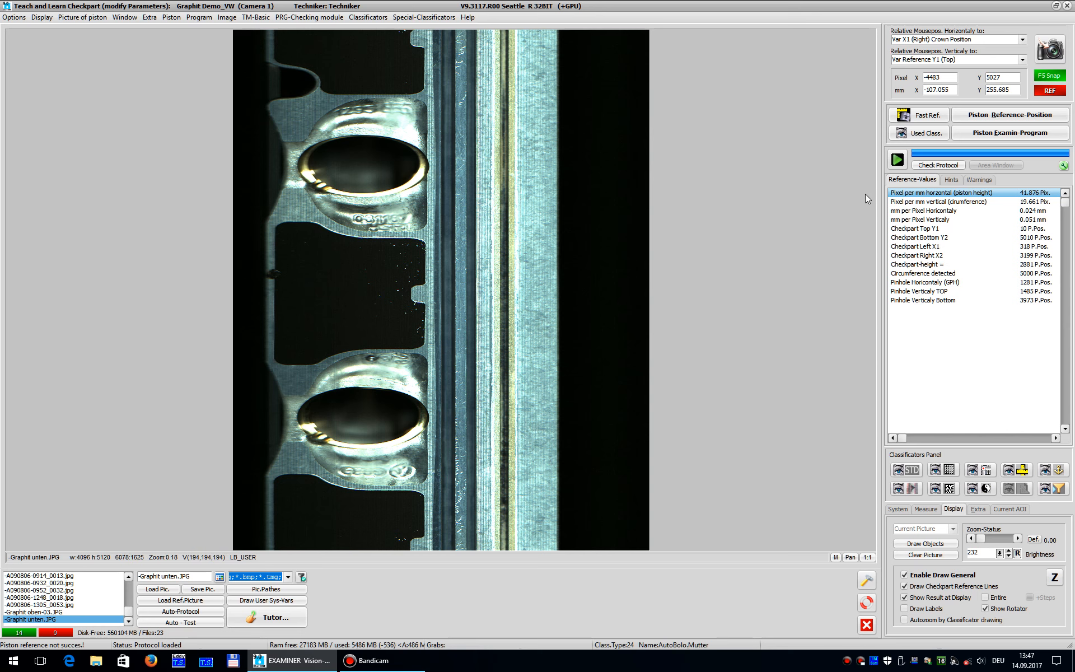
double_click(273, 276)
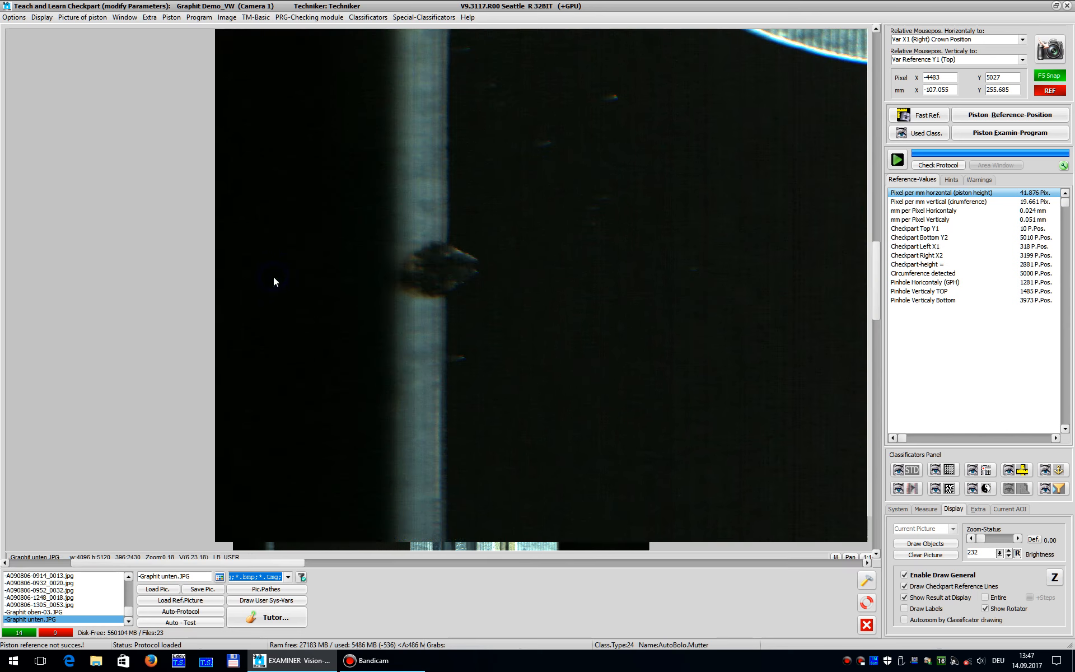
double_click(428, 276)
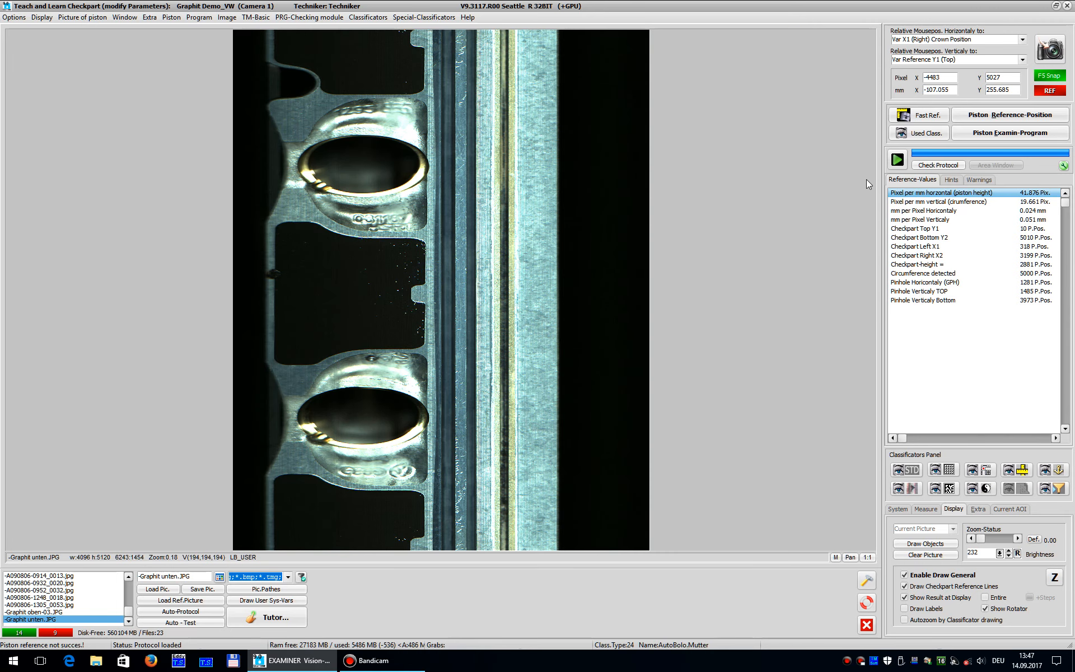
click(898, 160)
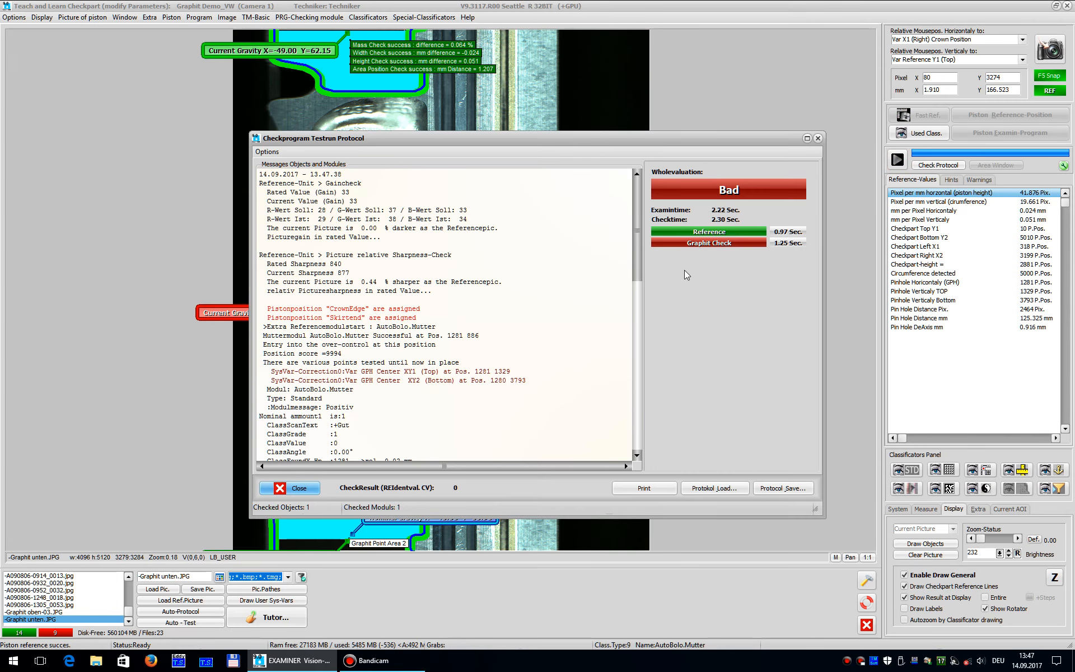
click(819, 138)
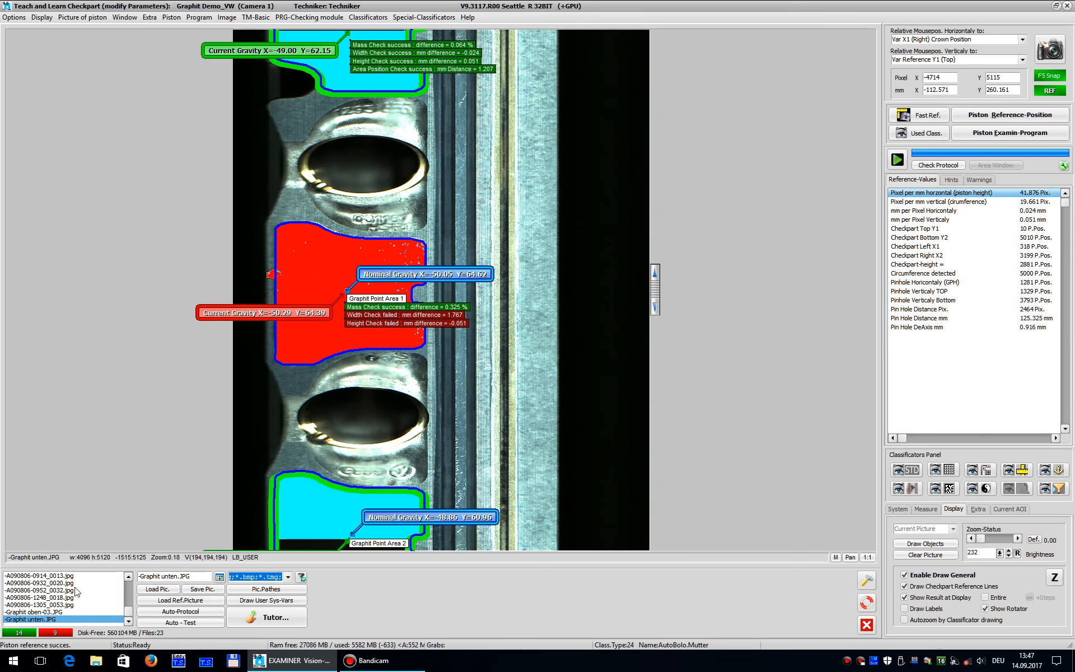
click(72, 604)
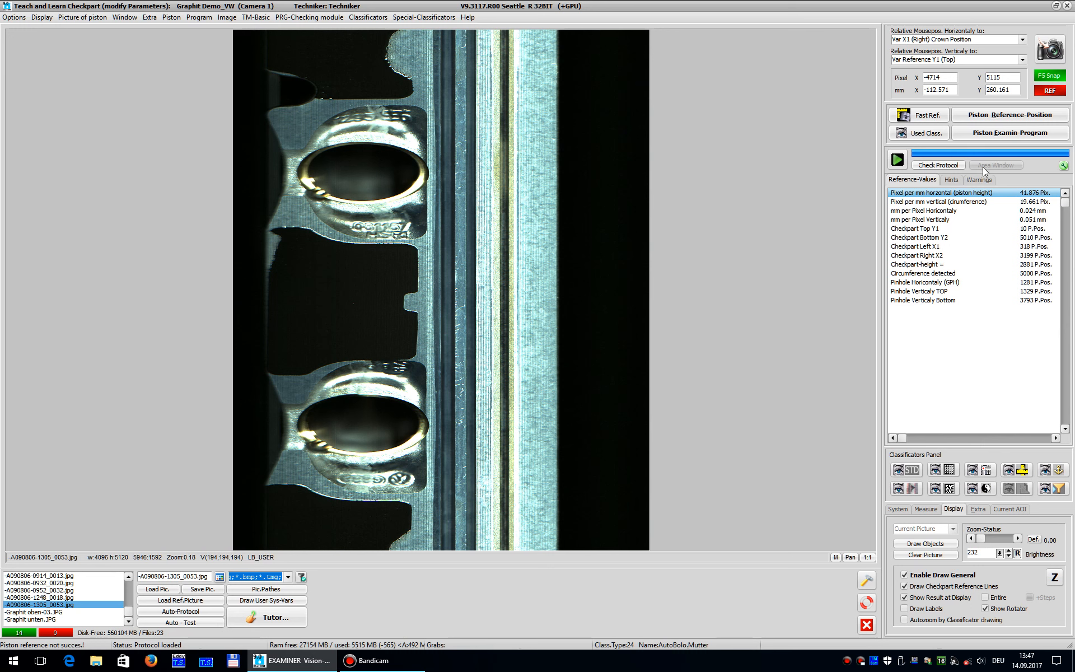
click(897, 160)
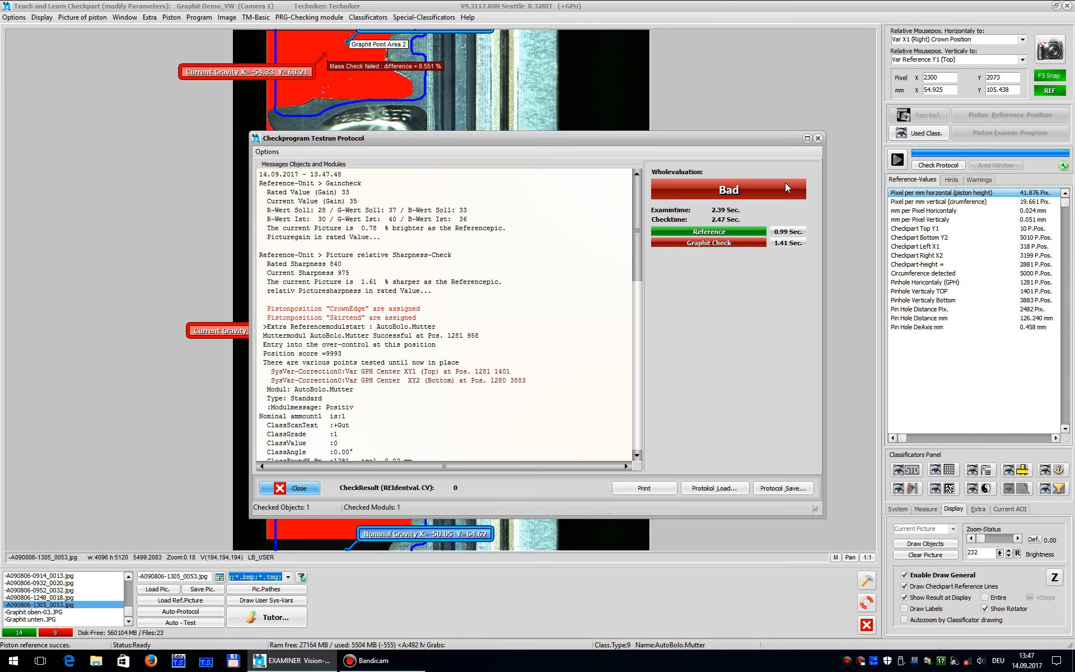
click(818, 138)
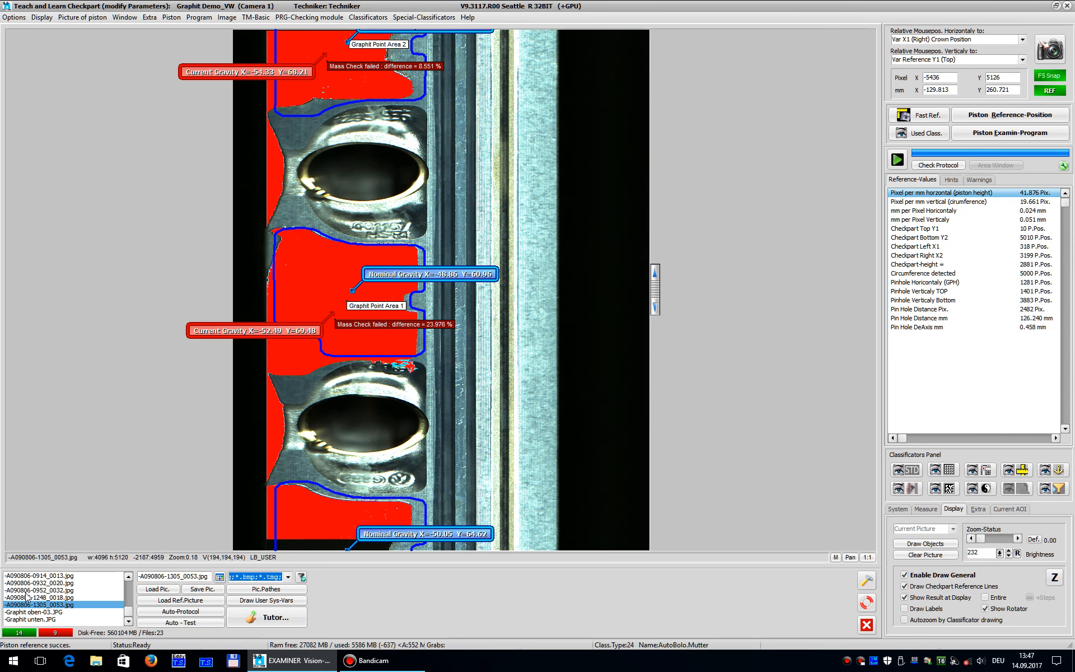
click(26, 590)
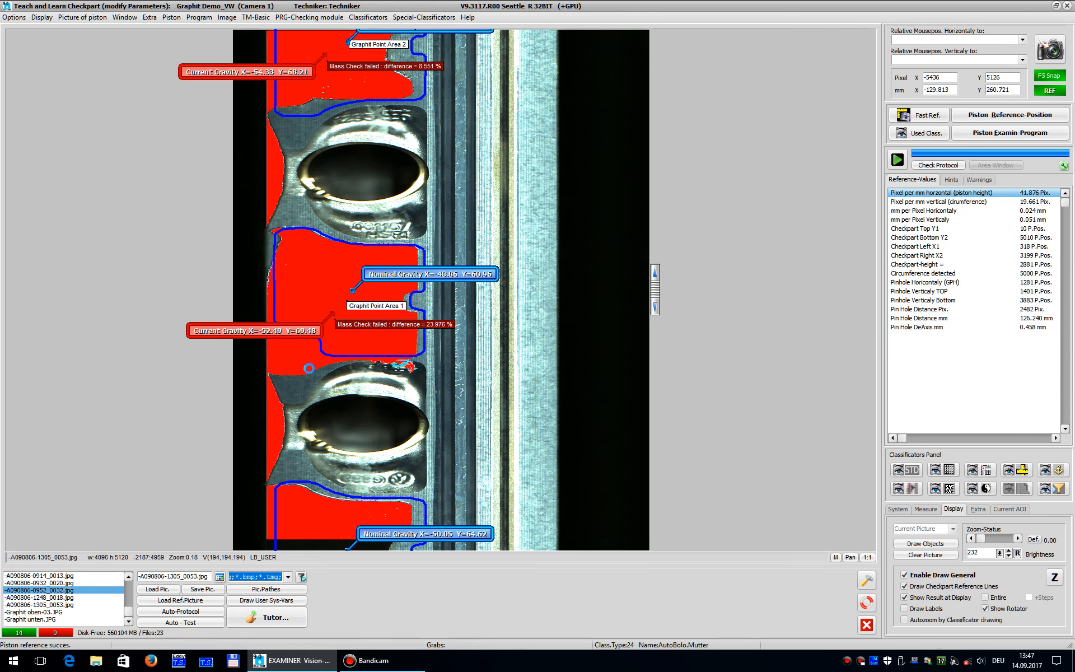
click(898, 160)
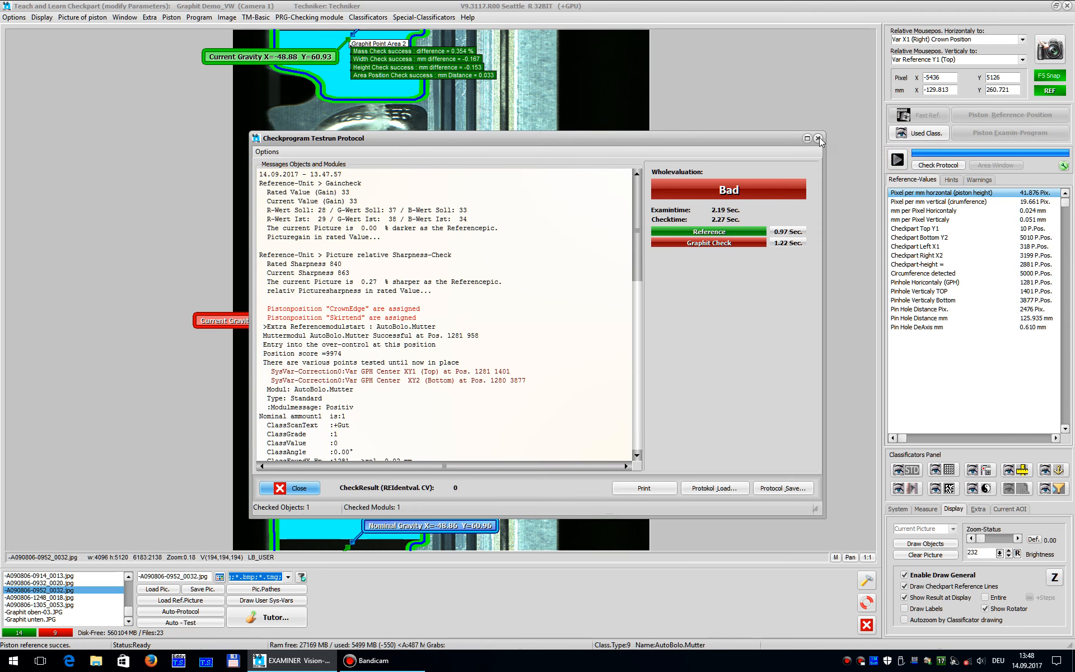
click(818, 139)
scroll(129, 597, up, 5)
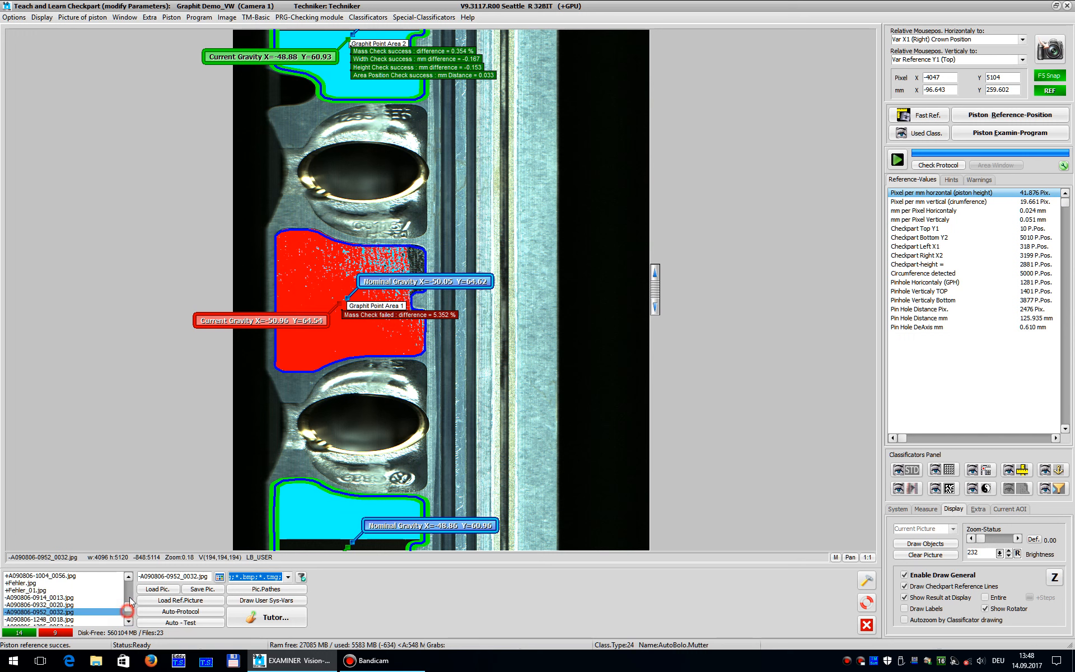
click(103, 605)
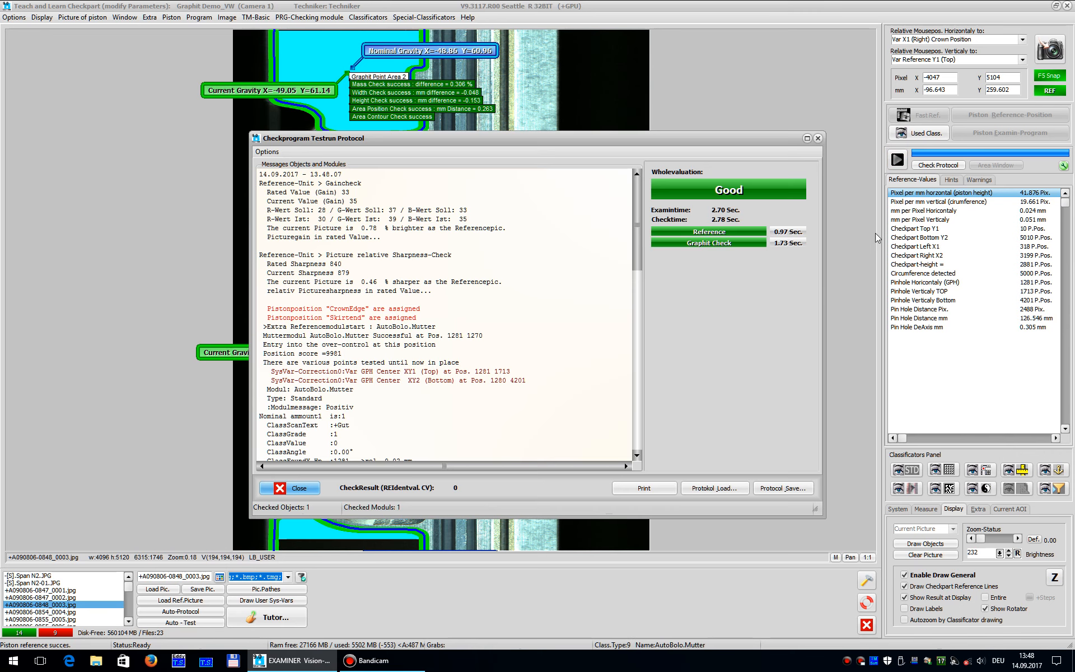
click(818, 138)
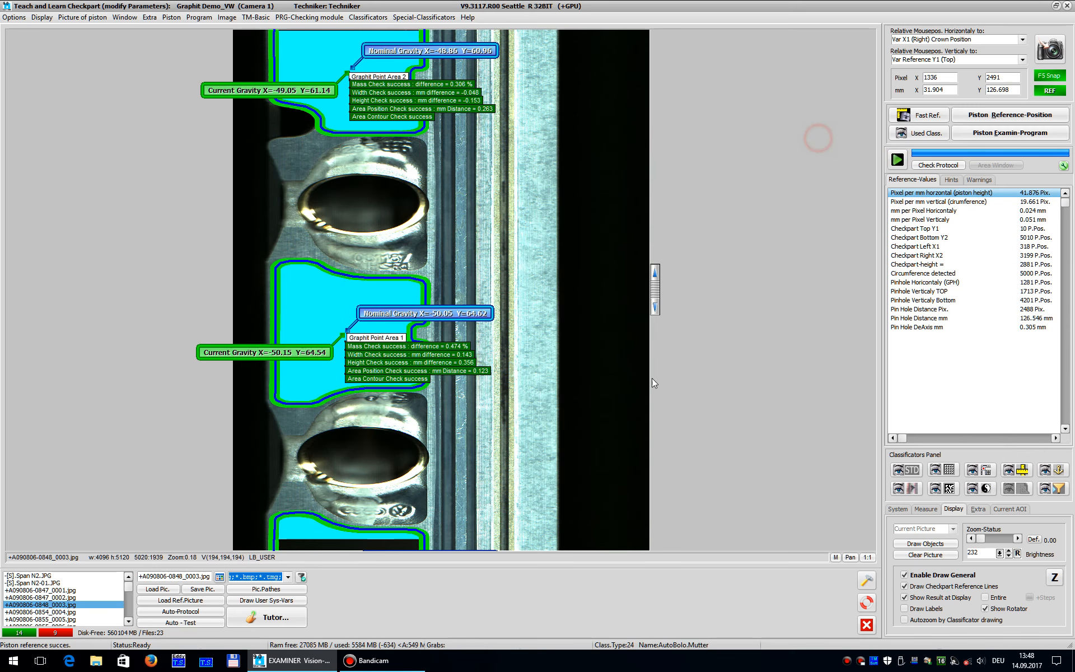
Paint a small light turquoise square, colour sampled from the piston's bright crown surface, into the dark graphite area between the two pin holes
click(865, 580)
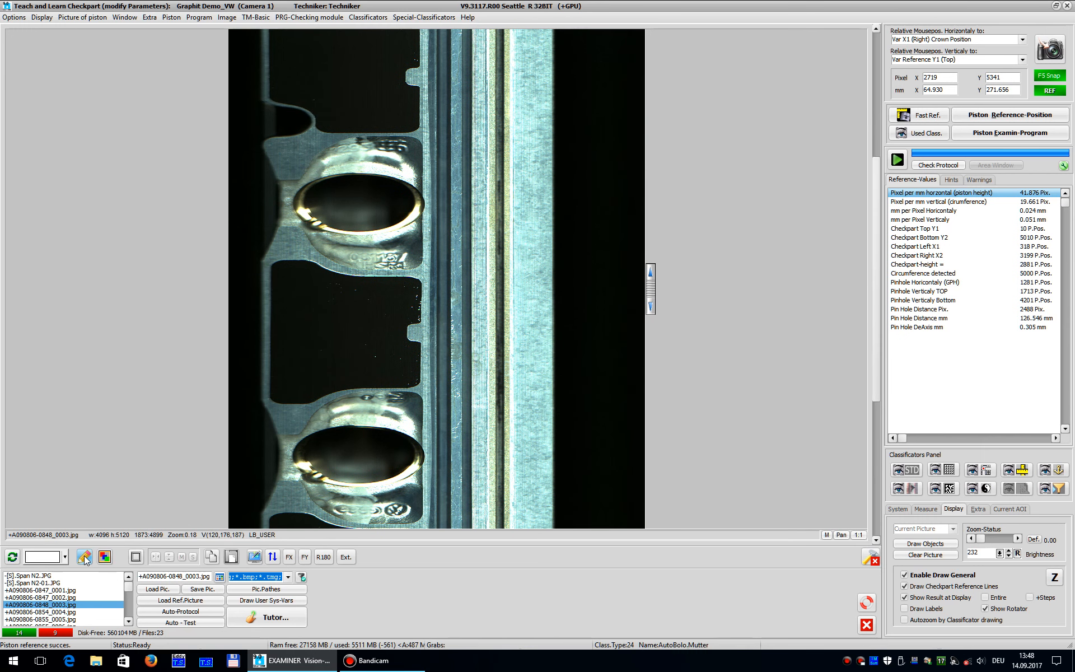
click(85, 557)
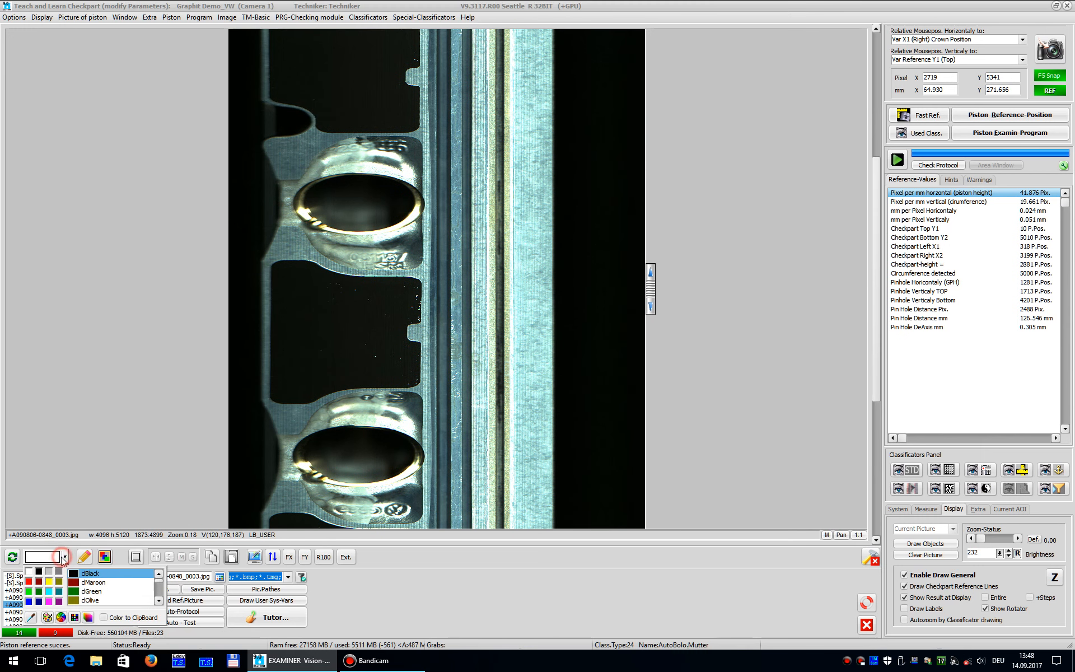
click(30, 618)
click(529, 317)
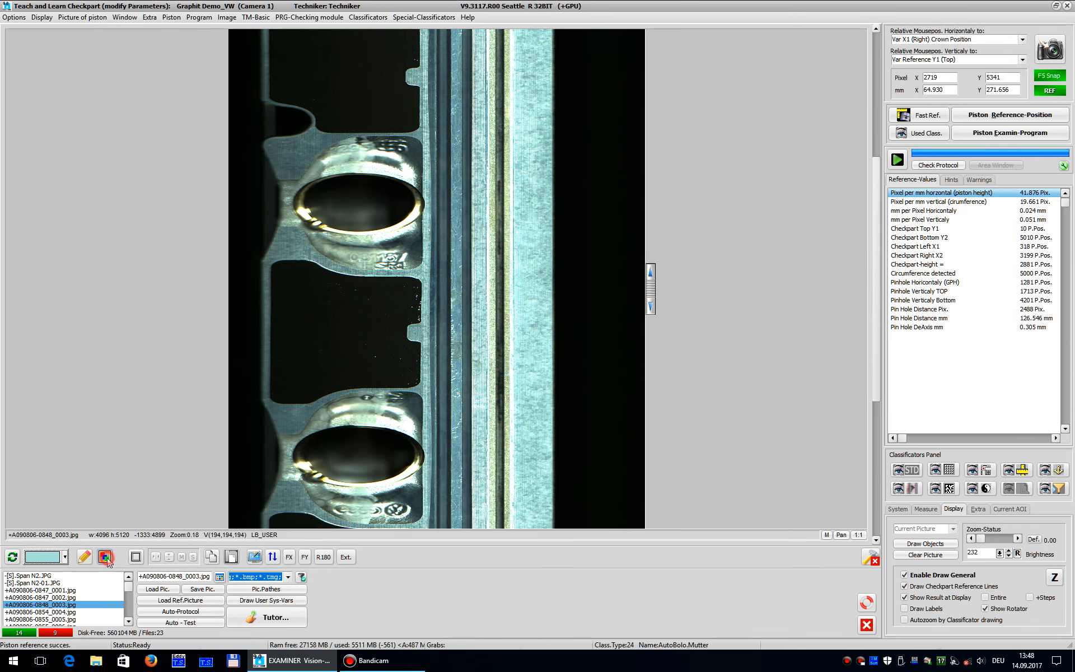
click(328, 333)
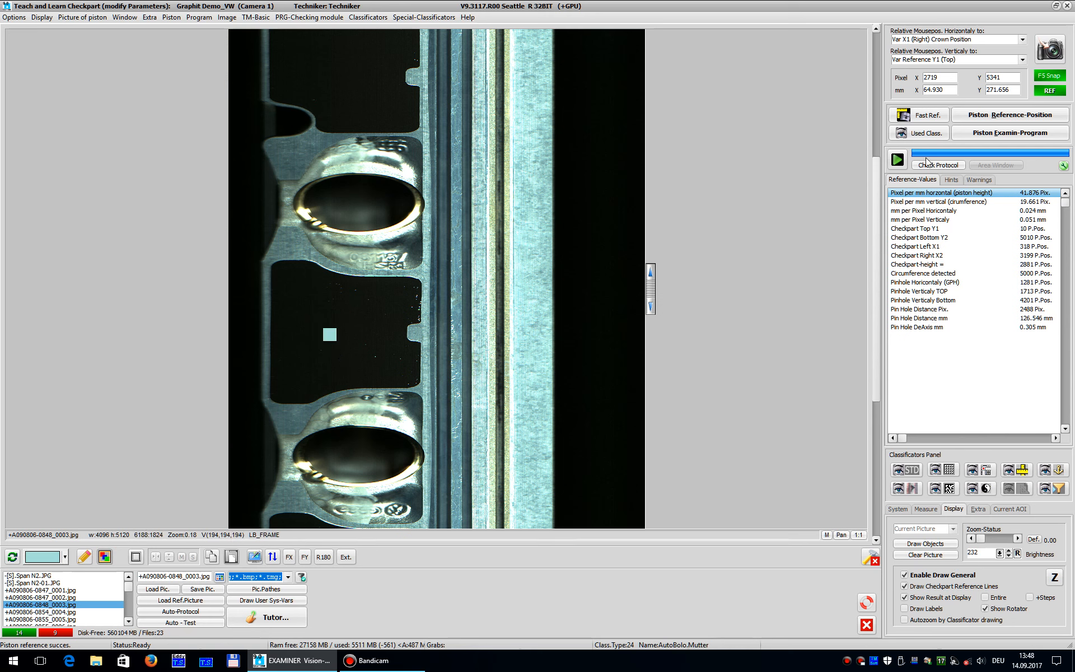
Run the check program on the altered picture, close the protocol and examine the painted square in Graphit Point Area 1 up close
click(897, 161)
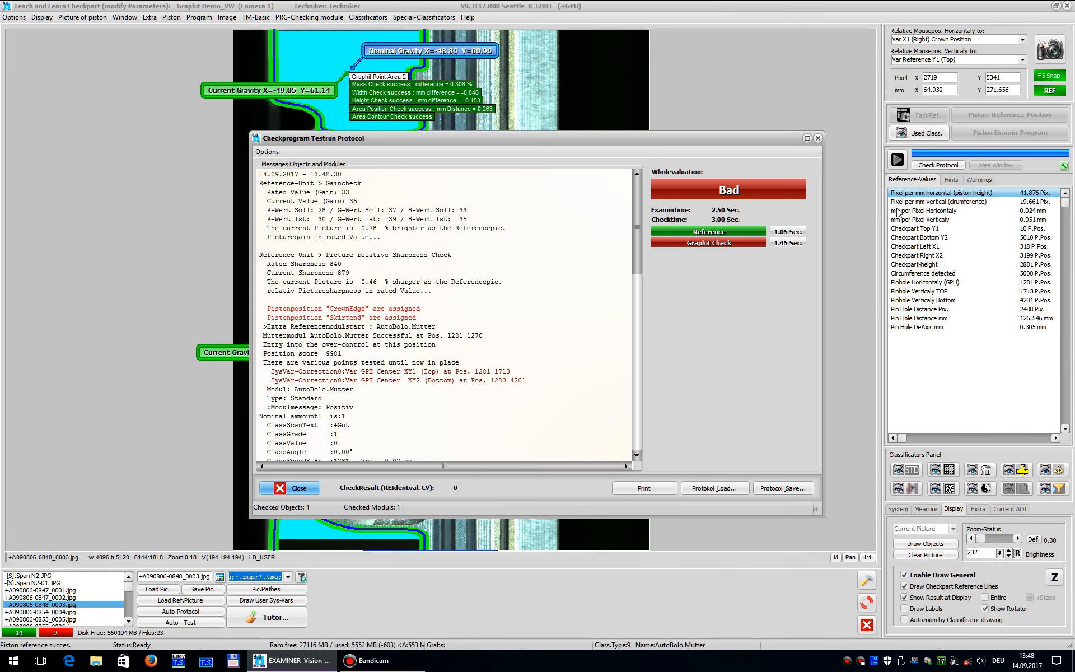
click(817, 138)
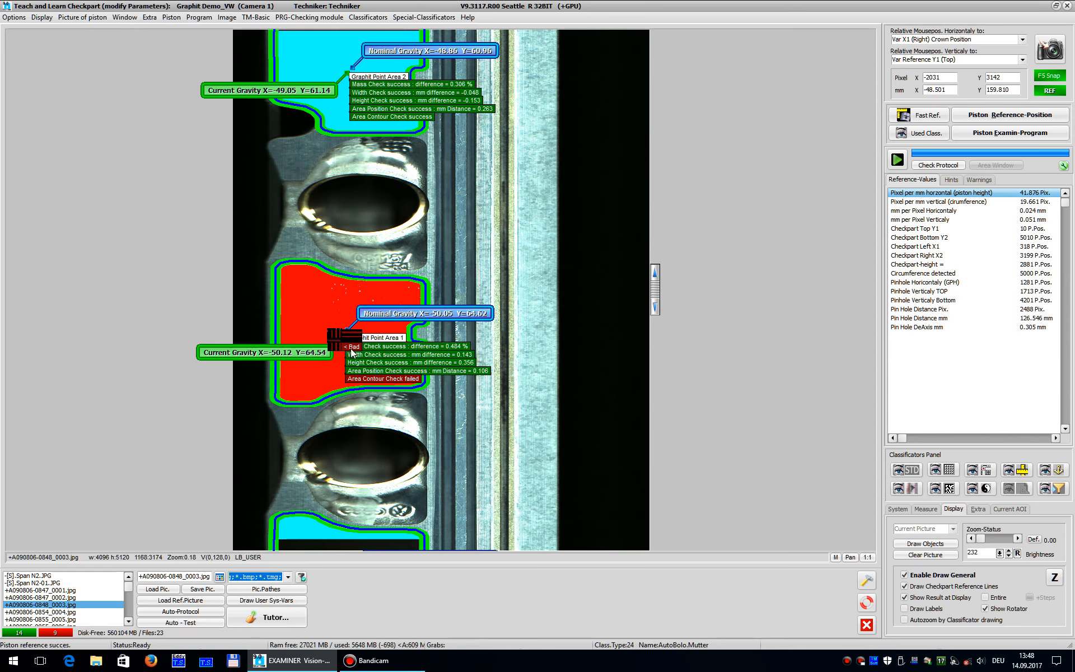
double_click(350, 349)
scroll(329, 252, up, 4)
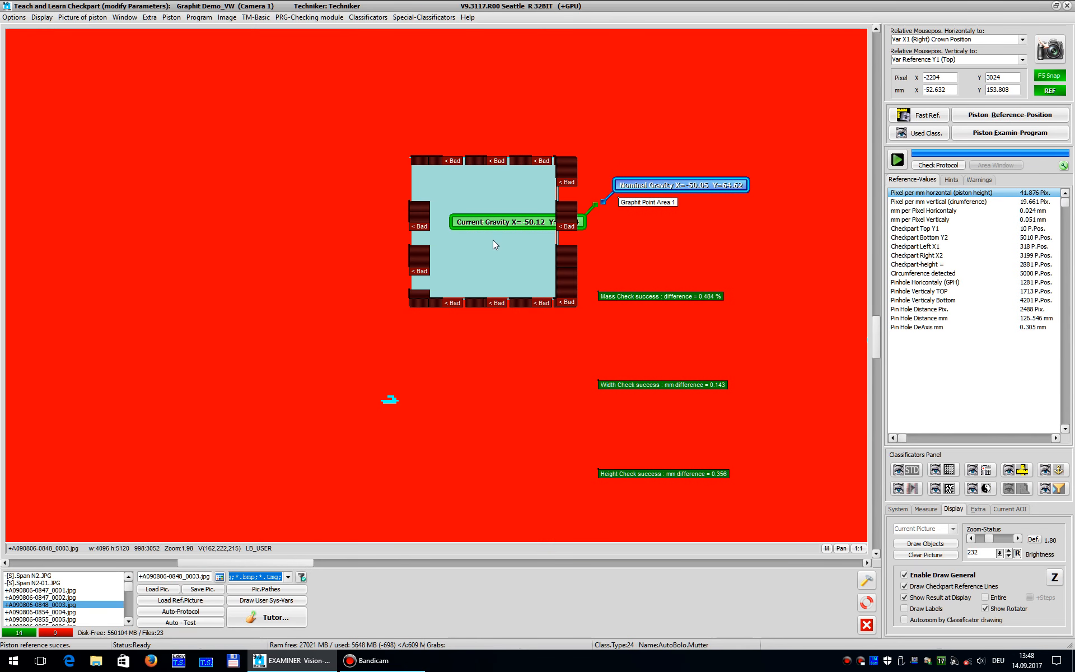
double_click(499, 254)
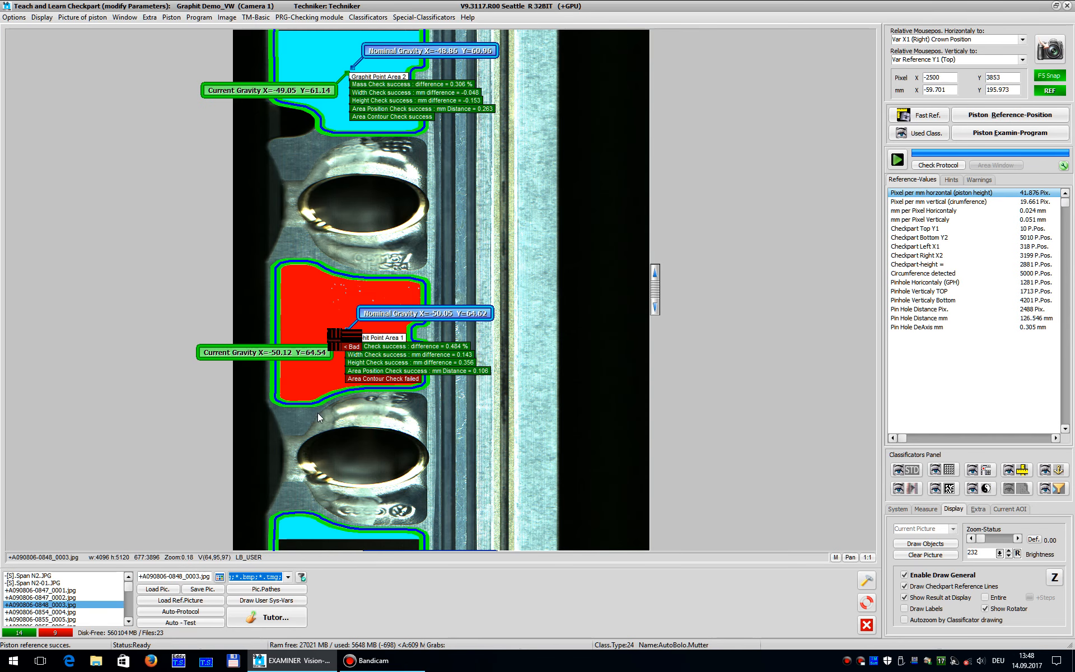